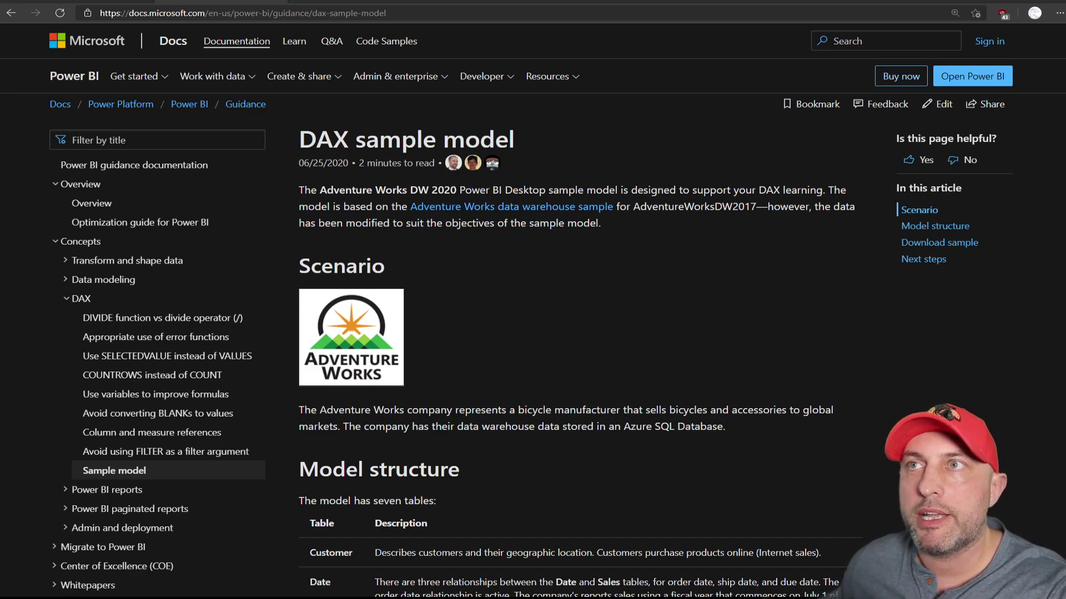
Open the DAX sample model article from the DATESINPERIOD Example section and skim it.
{"action": "key", "text": "ctrl+w"}
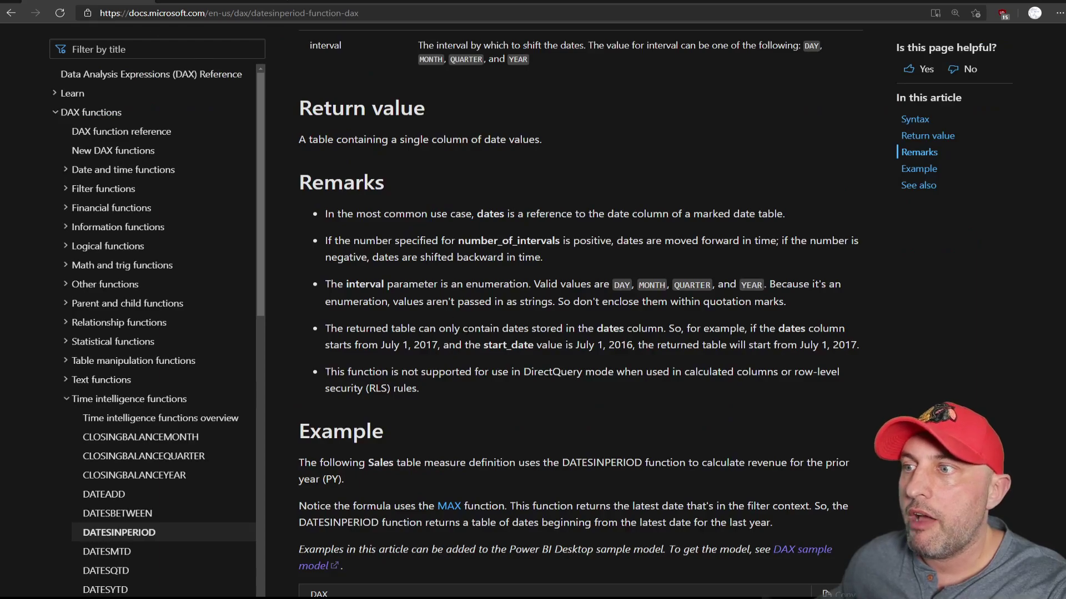
{"action": "scroll", "coordinate": [631, 399], "scroll_direction": "down", "scroll_amount": 3}
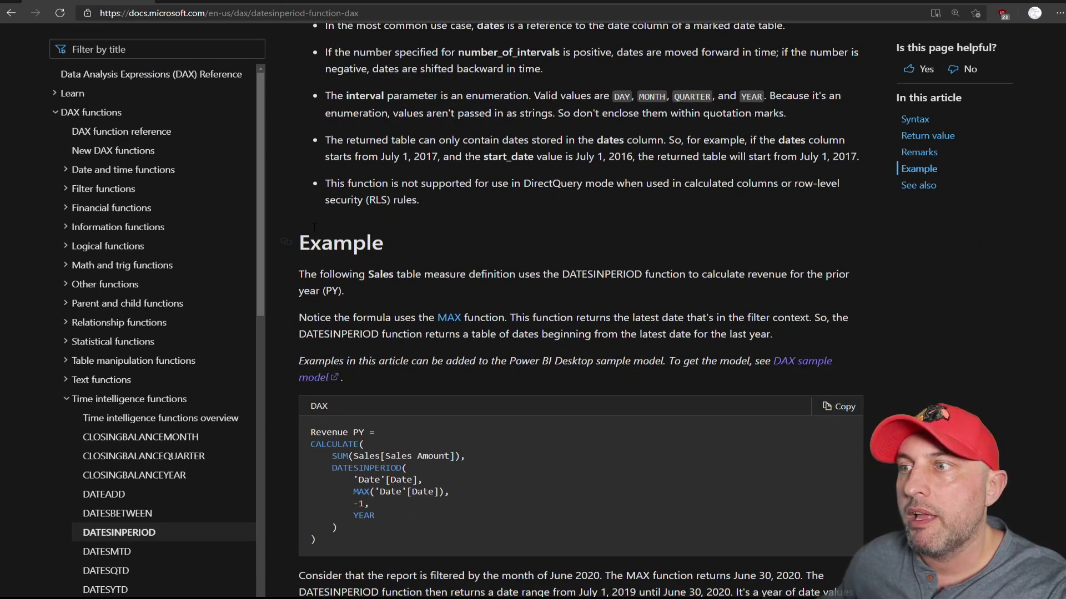
{"action": "left_click", "coordinate": [313, 378]}
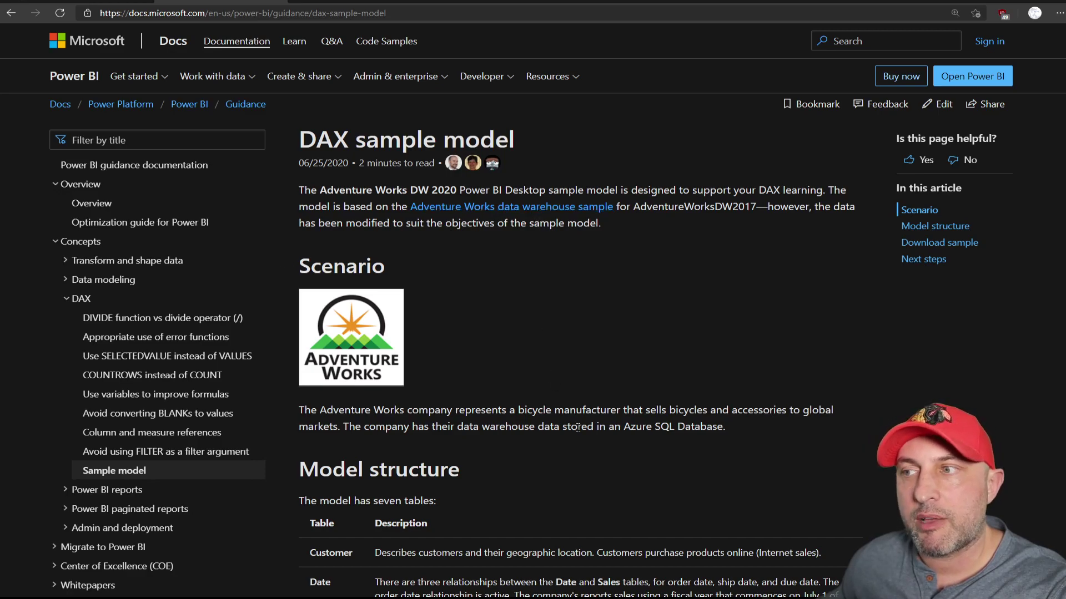
{"action": "scroll", "coordinate": [579, 428], "scroll_direction": "down", "scroll_amount": 10}
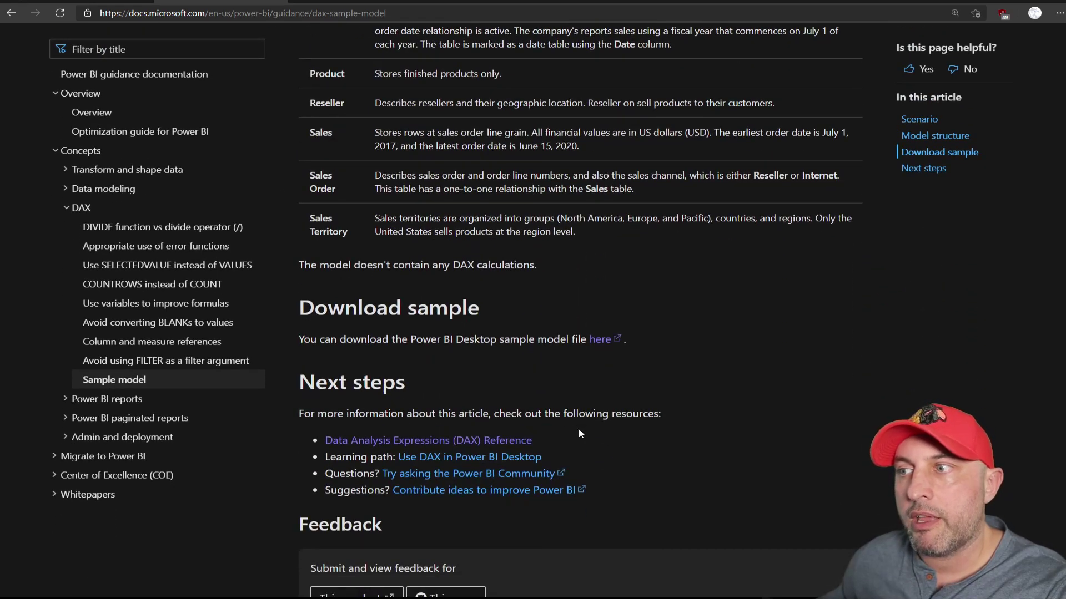
{"action": "scroll", "coordinate": [579, 432], "scroll_direction": "up", "scroll_amount": 12}
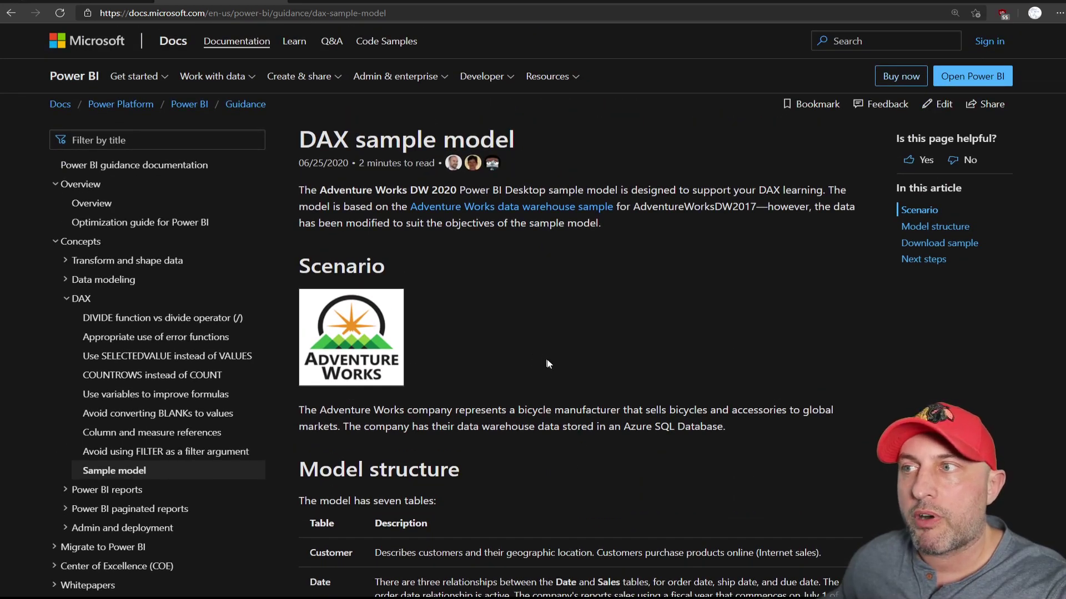
Return to the DATESINPERIOD article and review the Revenue PY example.
{"action": "left_click", "coordinate": [104, 3]}
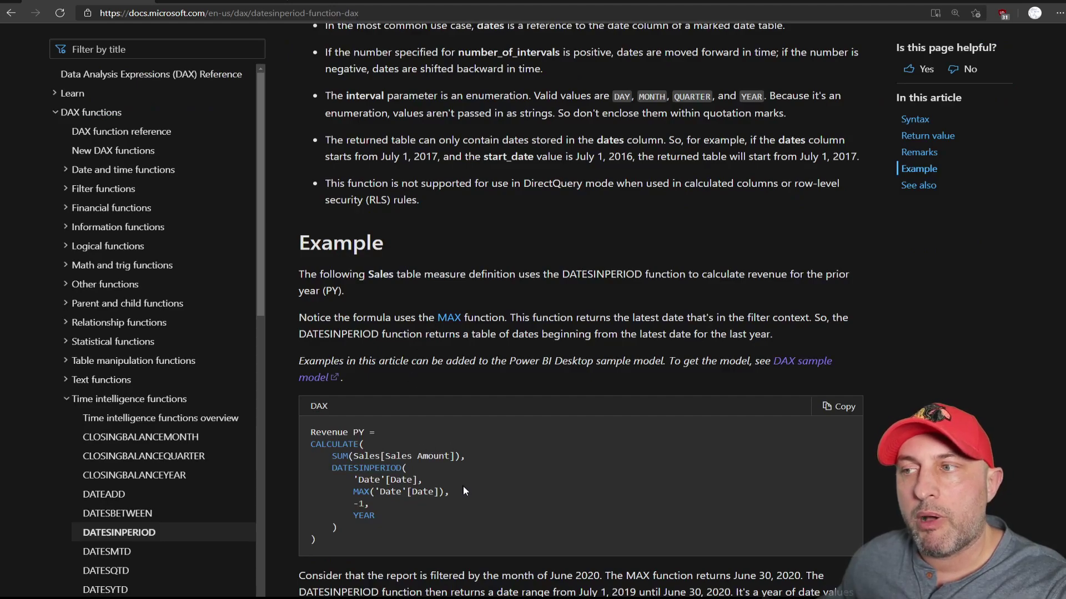
{"action": "scroll", "coordinate": [435, 434], "scroll_direction": "up", "scroll_amount": 2}
{"action": "scroll", "coordinate": [439, 416], "scroll_direction": "down", "scroll_amount": 5}
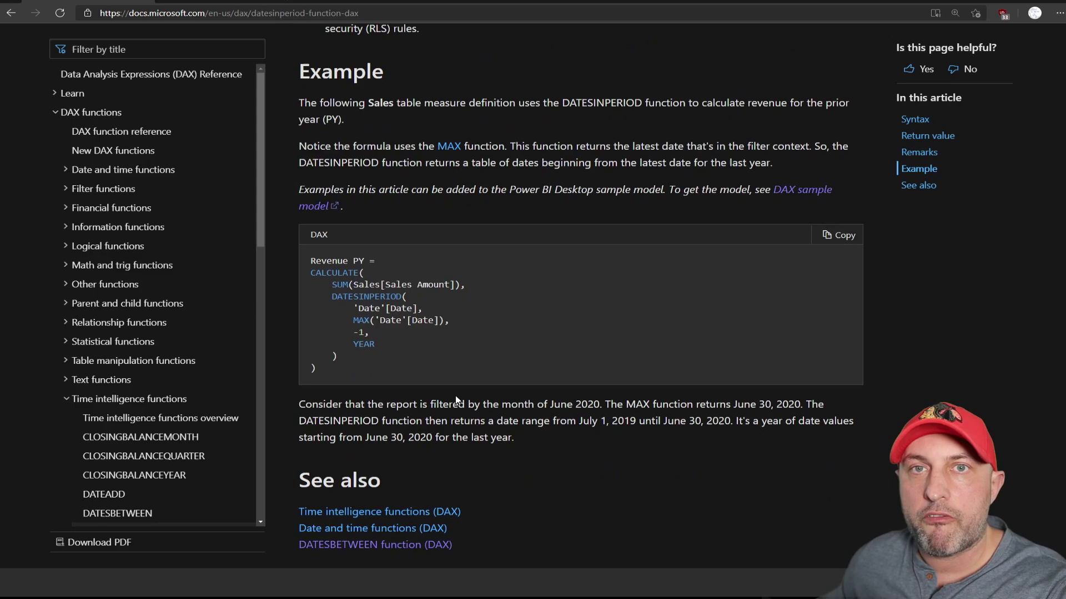
Revisit the DAX sample model article, then view the sample model's table diagram in Model view.
{"action": "left_click", "coordinate": [802, 189]}
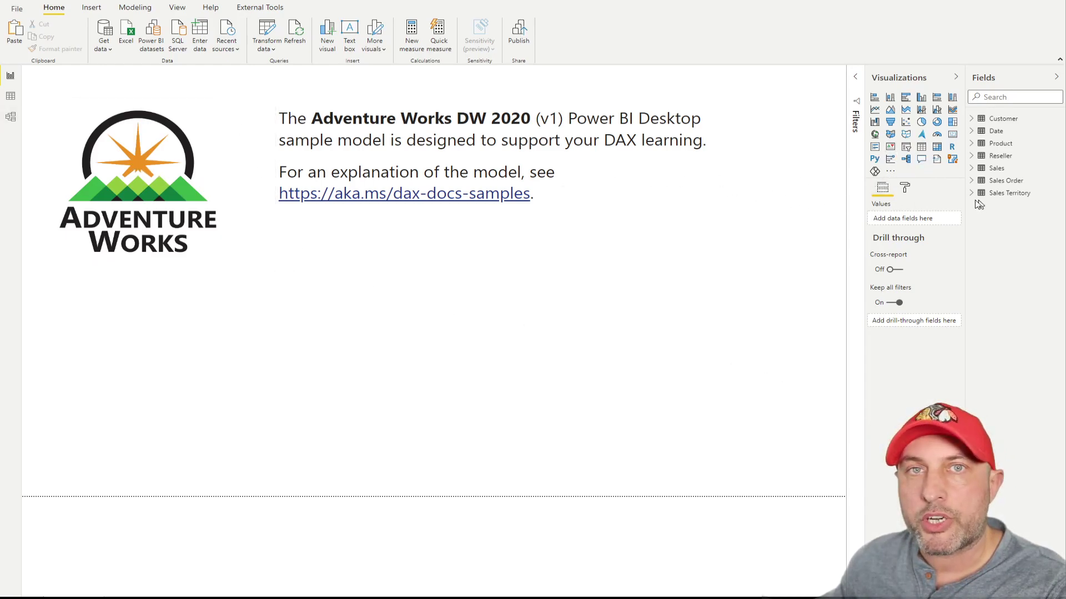
{"action": "left_click", "coordinate": [10, 117]}
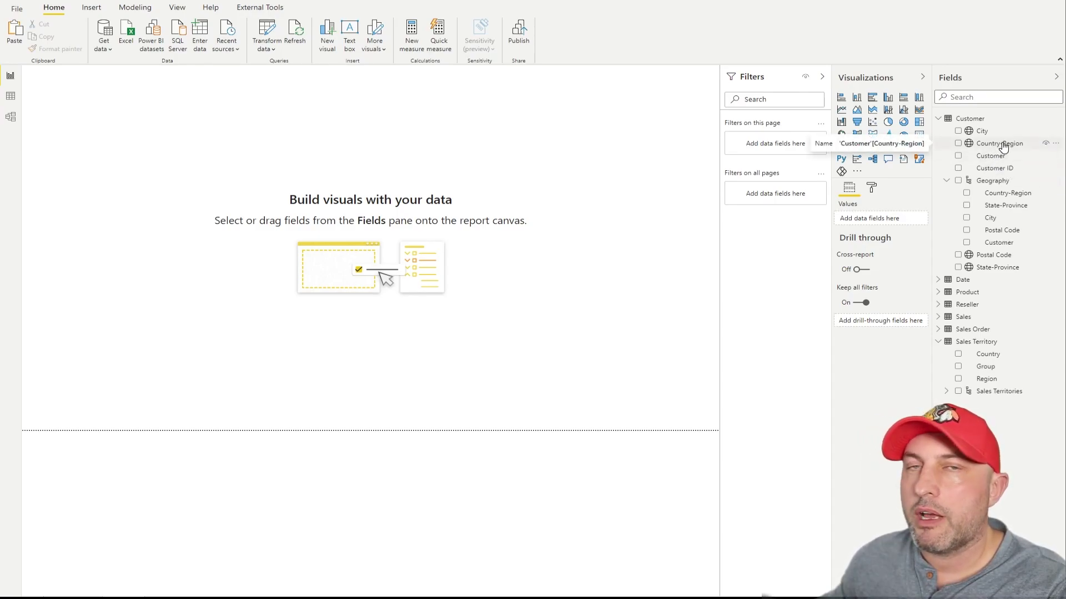
Create an enlarged Country-Region map and set Country-Region's data category to Country.
{"action": "left_click_drag", "start_coordinate": [1002, 145], "coordinate": [449, 174]}
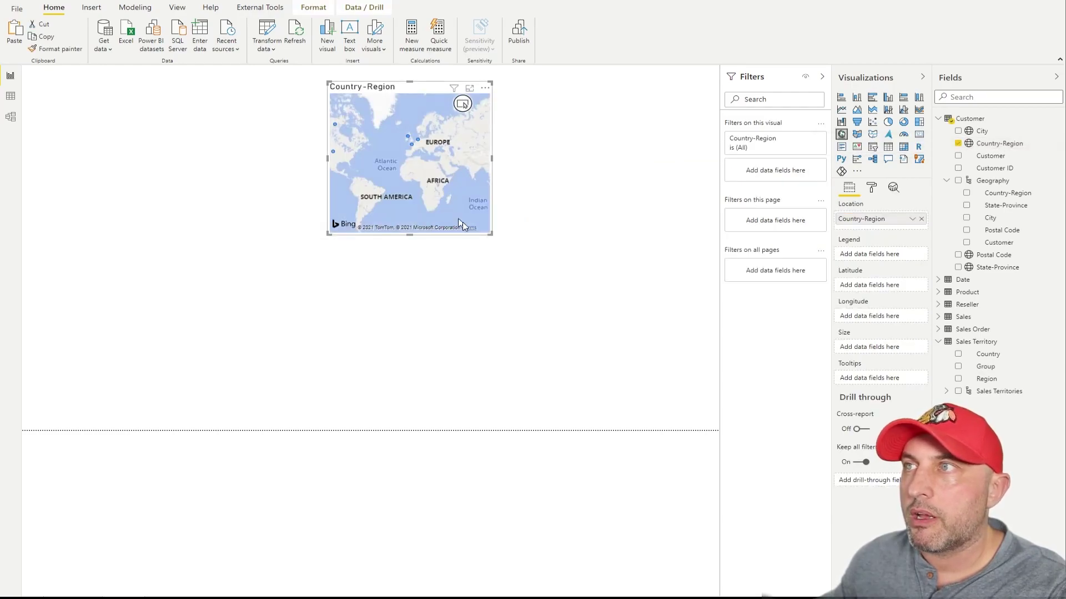
{"action": "left_click_drag", "start_coordinate": [462, 224], "coordinate": [700, 421]}
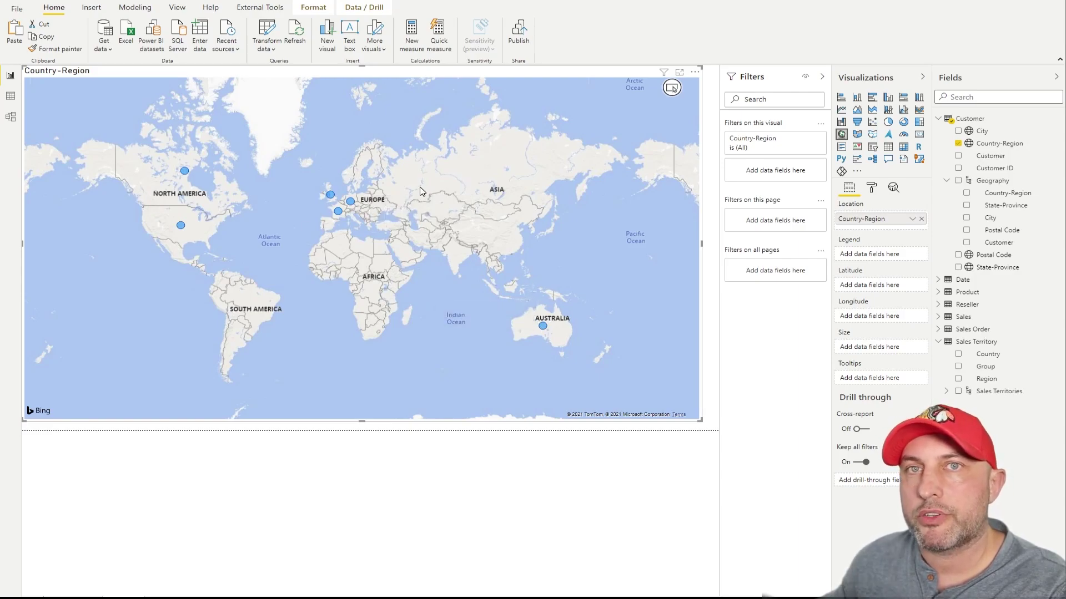
{"action": "left_click", "coordinate": [999, 144]}
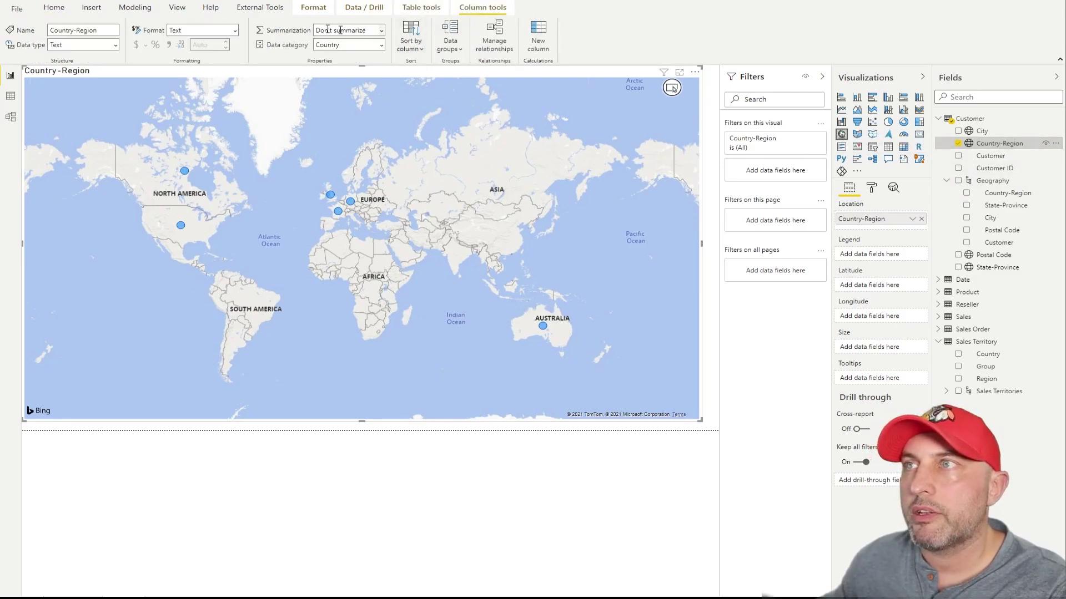
{"action": "left_click", "coordinate": [381, 45]}
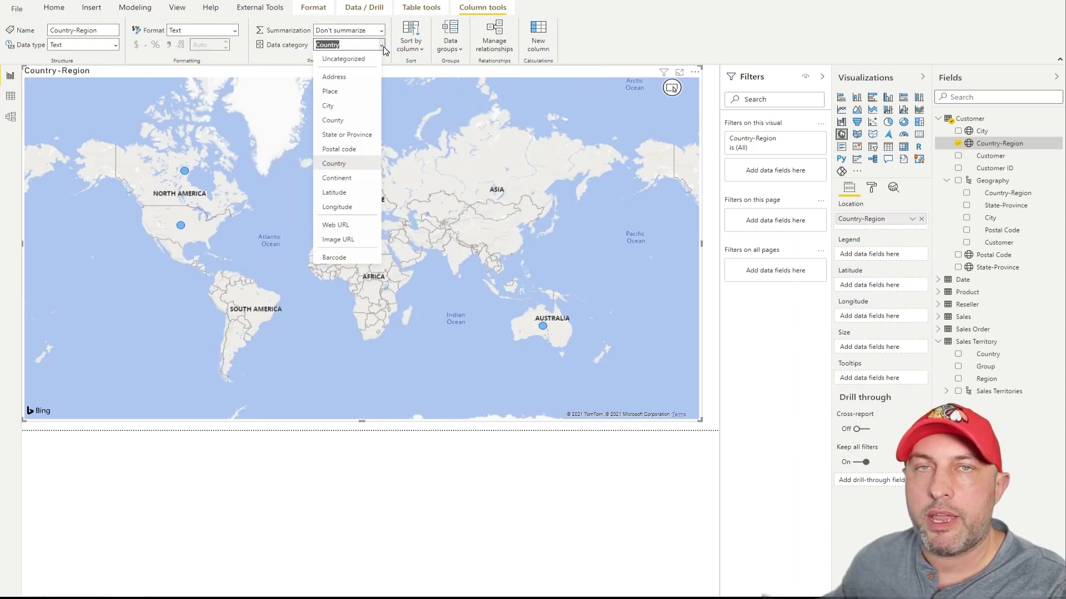
{"action": "left_click", "coordinate": [333, 163]}
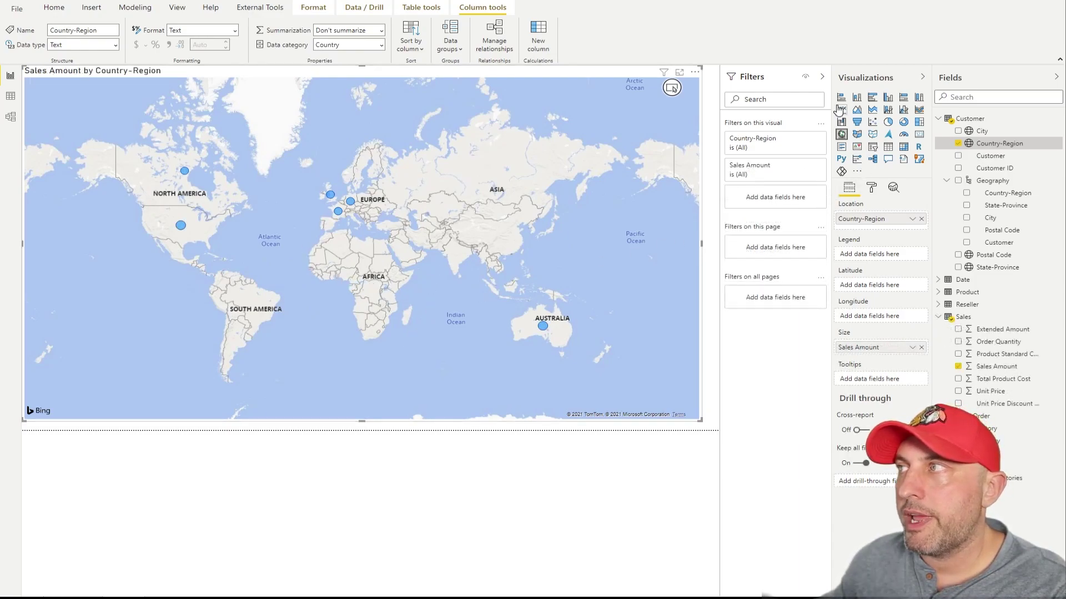
Collapse the Filters pane and swap the map's location from Country-Region to State-Province.
{"action": "left_click", "coordinate": [822, 77]}
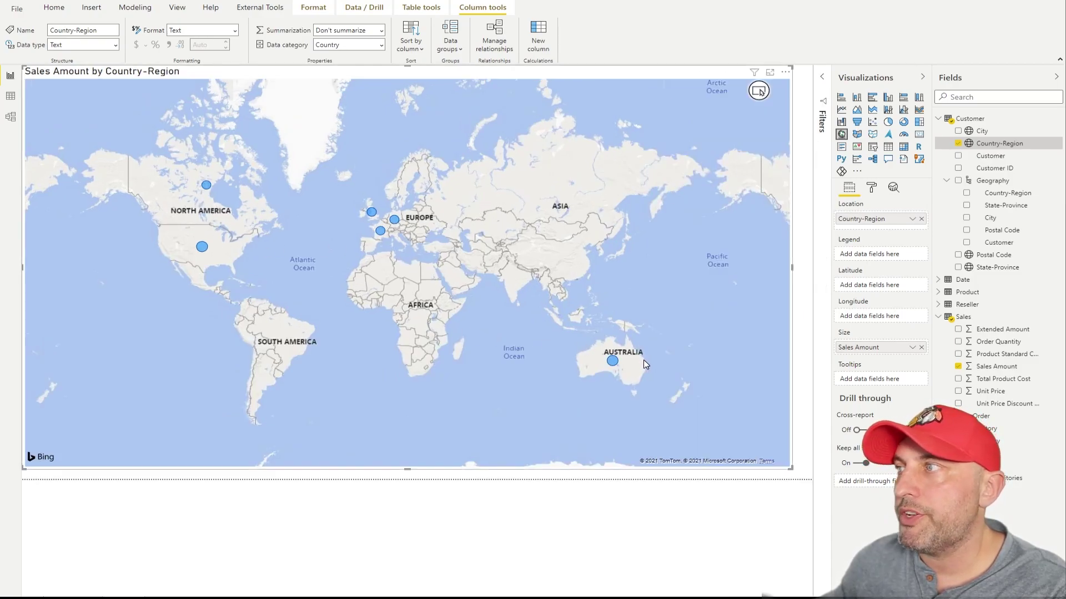
{"action": "left_click", "coordinate": [922, 219]}
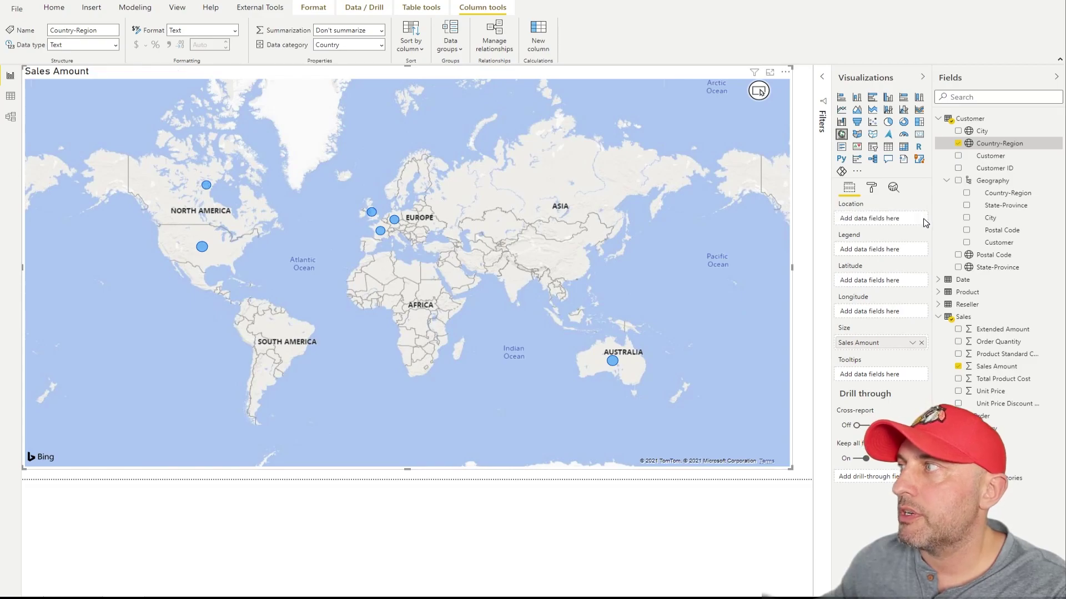
{"action": "left_click", "coordinate": [958, 267]}
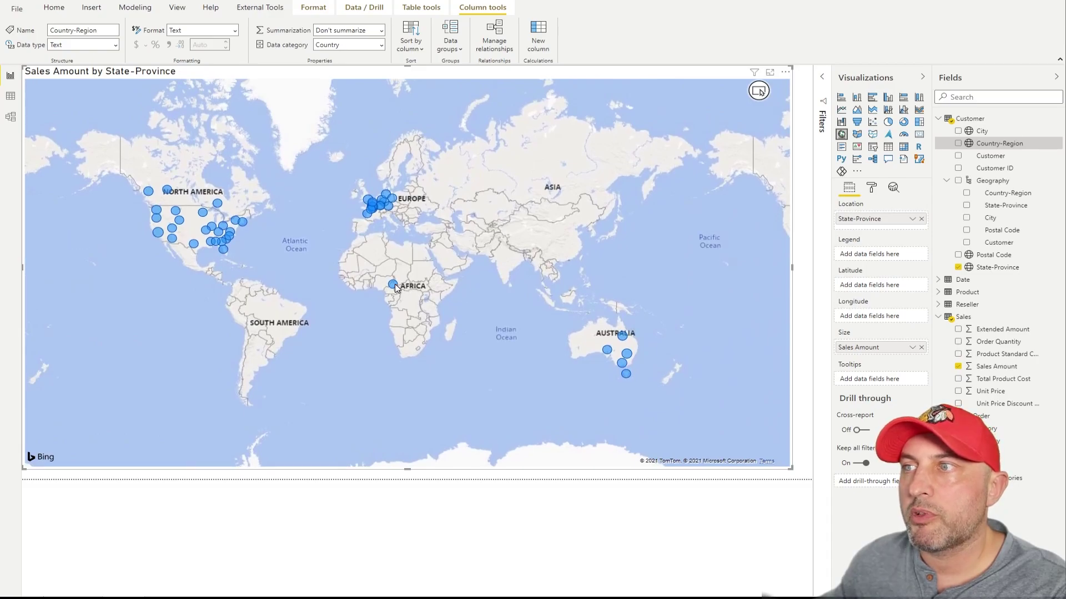
{"action": "mouse_move", "coordinate": [396, 288]}
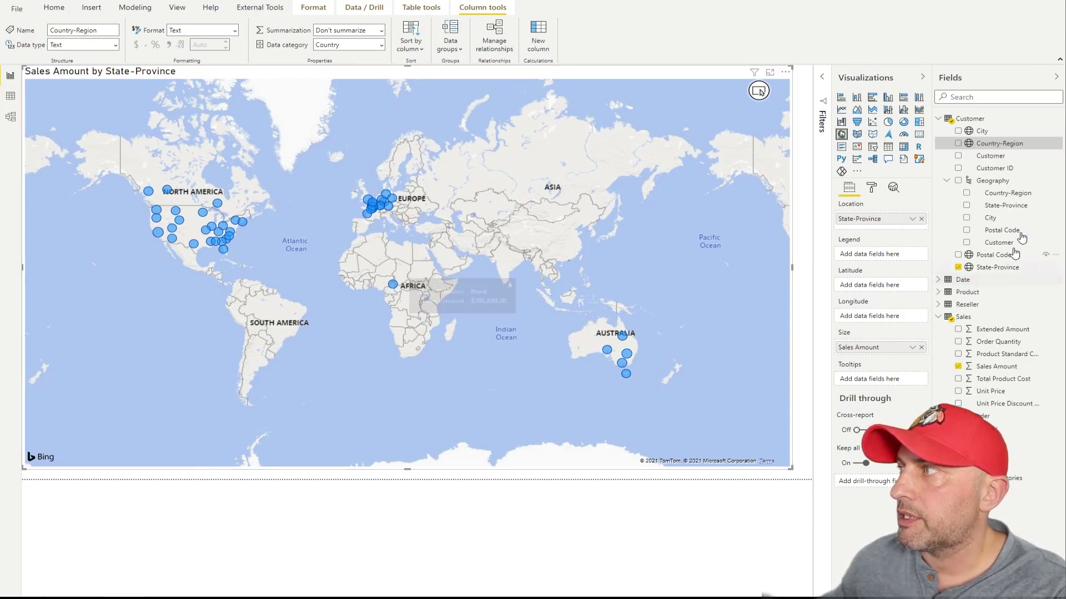
Add Country-Region to the map's Tooltips well.
{"action": "left_click_drag", "start_coordinate": [1008, 149], "coordinate": [883, 379]}
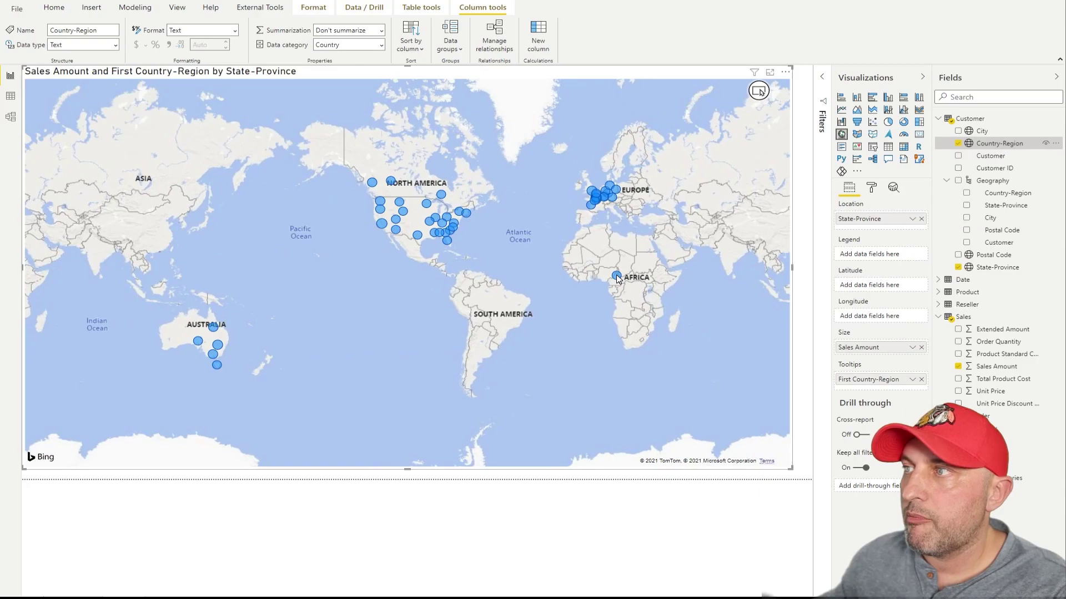
{"action": "mouse_move", "coordinate": [617, 278]}
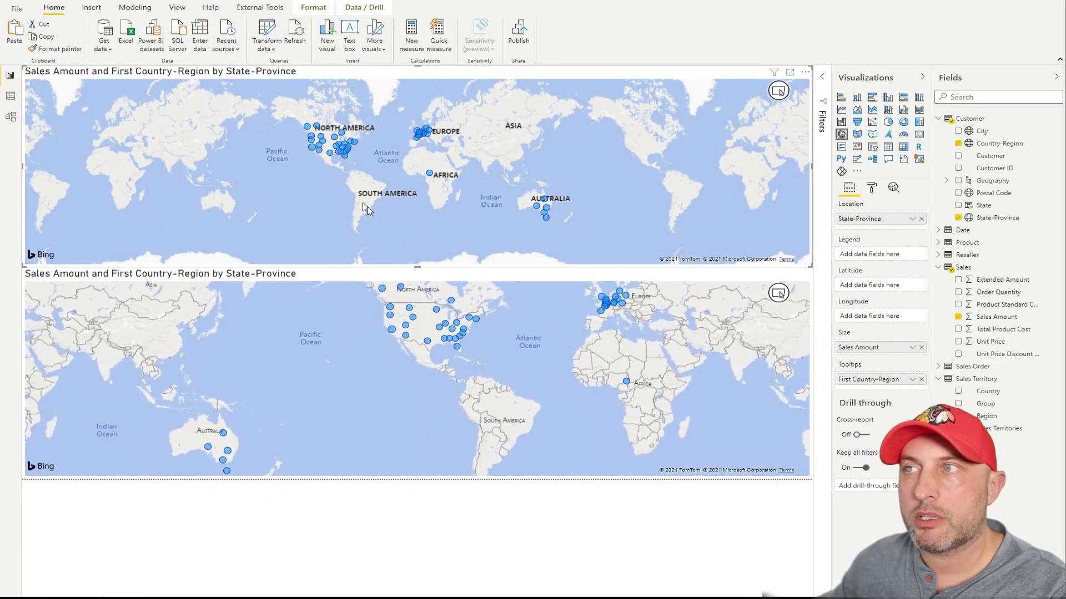
On the lower map, replace State-Province in Location with the new State column.
{"action": "left_click", "coordinate": [519, 363]}
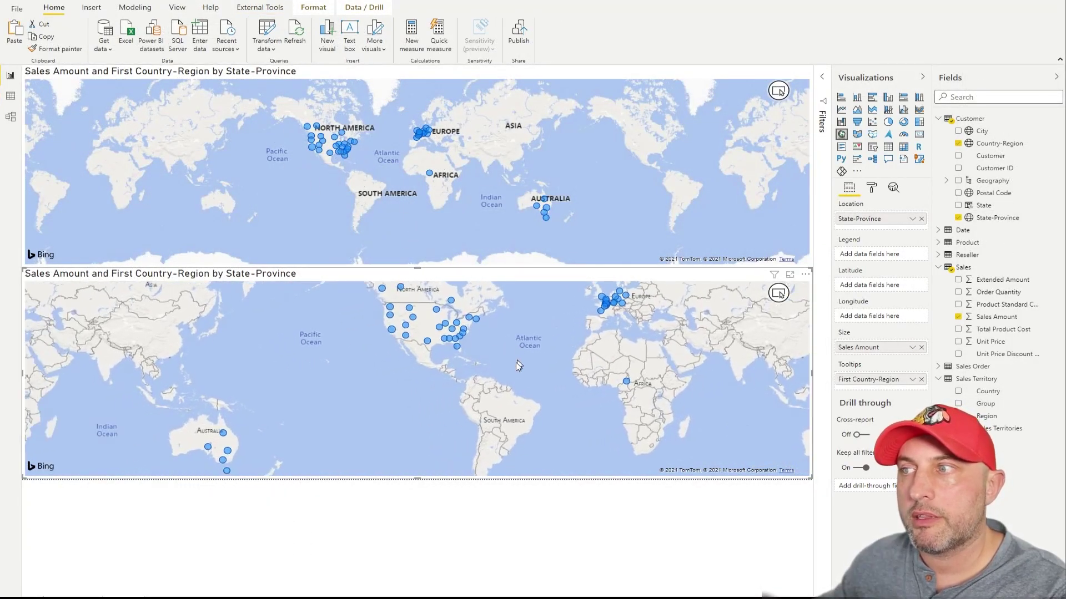
{"action": "left_click", "coordinate": [922, 220]}
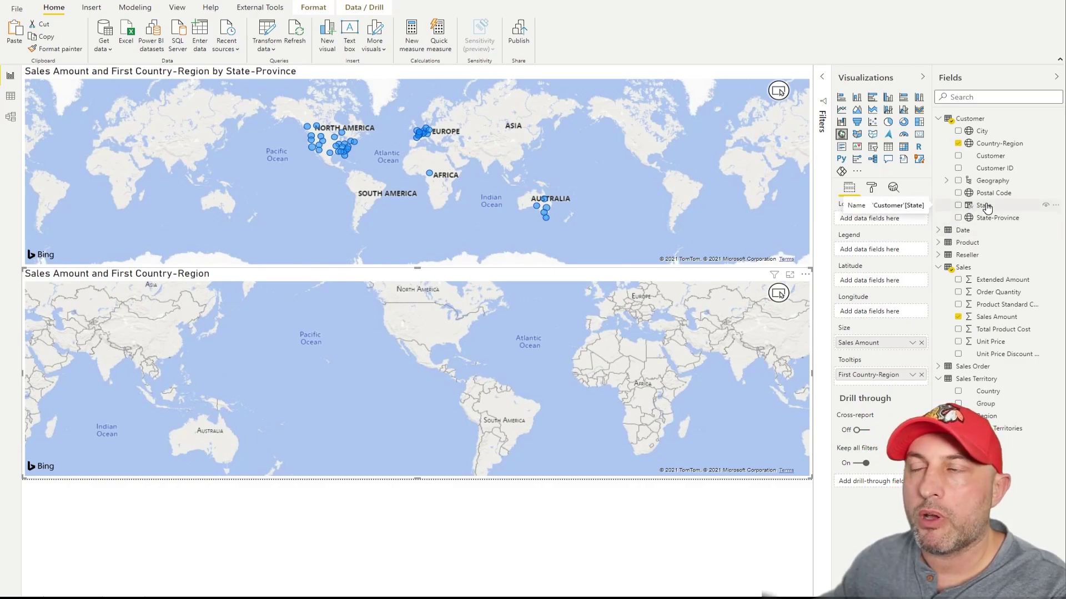
{"action": "mouse_move", "coordinate": [986, 207]}
{"action": "left_mouse_down"}
{"action": "mouse_move", "coordinate": [883, 222]}
{"action": "mouse_move", "coordinate": [993, 212]}
{"action": "left_mouse_up"}
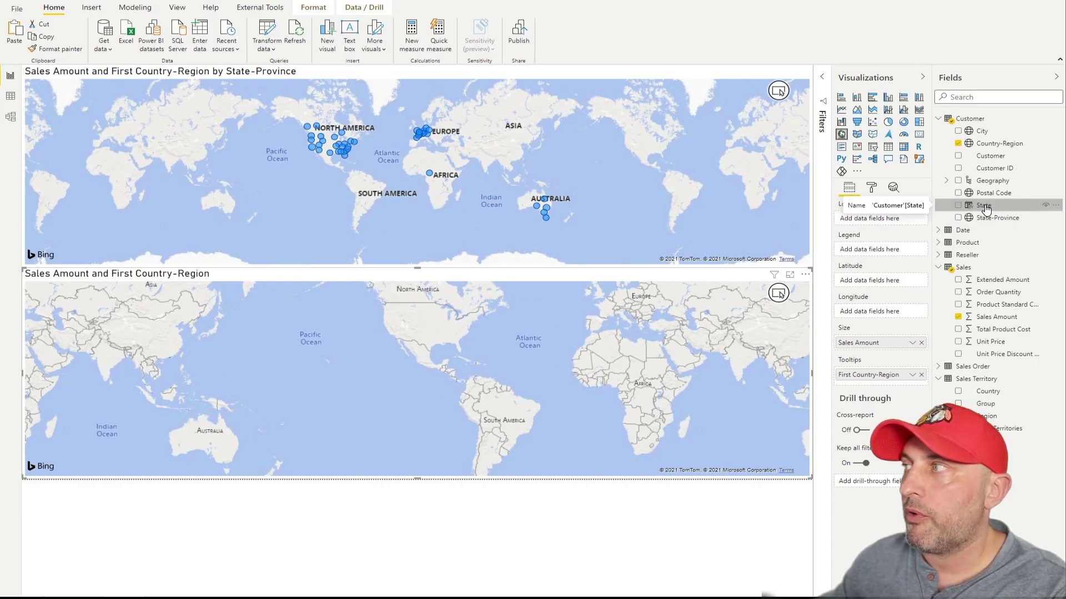
Set the State column's data category to State or Province.
{"action": "left_click", "coordinate": [990, 208]}
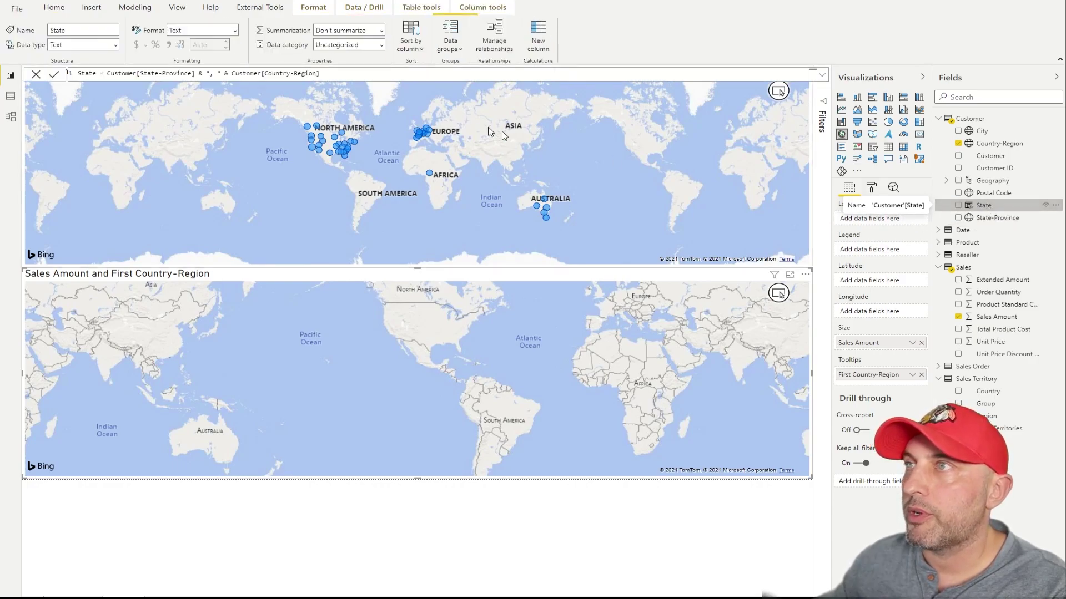
{"action": "left_click", "coordinate": [382, 46]}
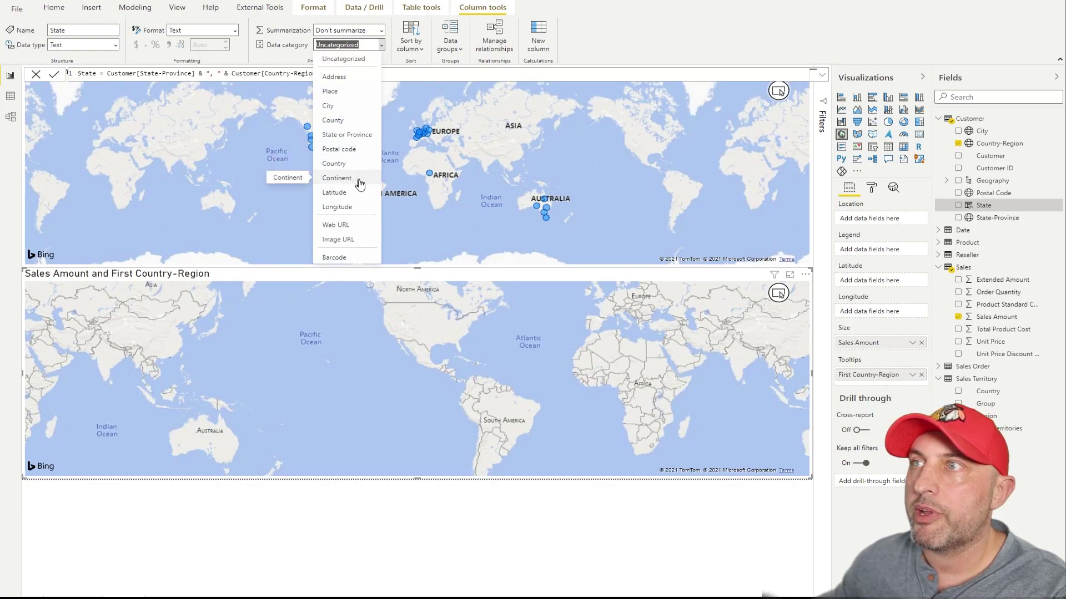
{"action": "left_click", "coordinate": [345, 141]}
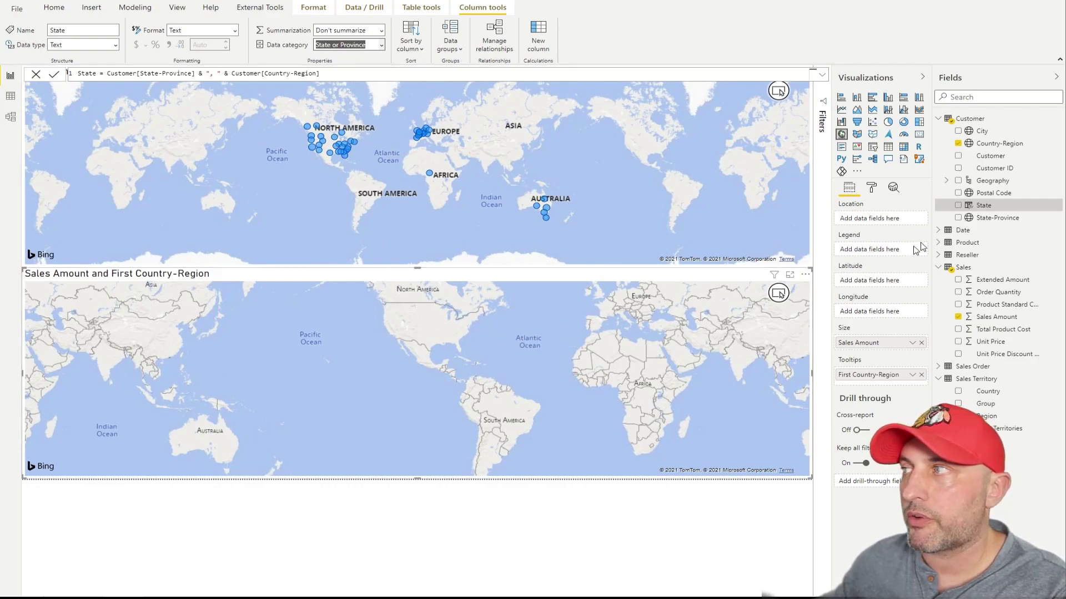
{"action": "left_click", "coordinate": [991, 210]}
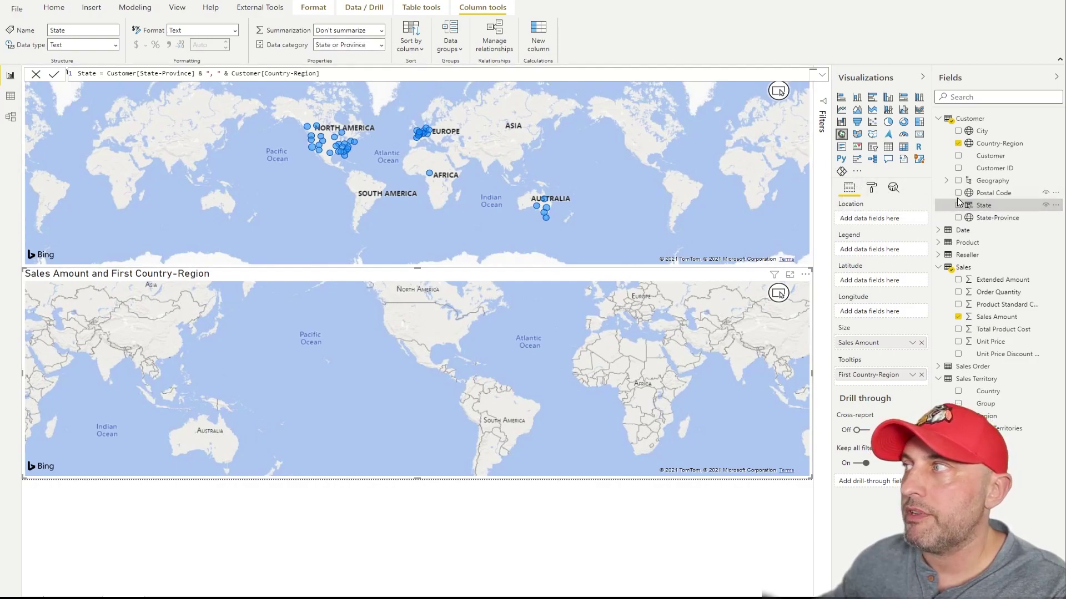
{"action": "left_click", "coordinate": [993, 219]}
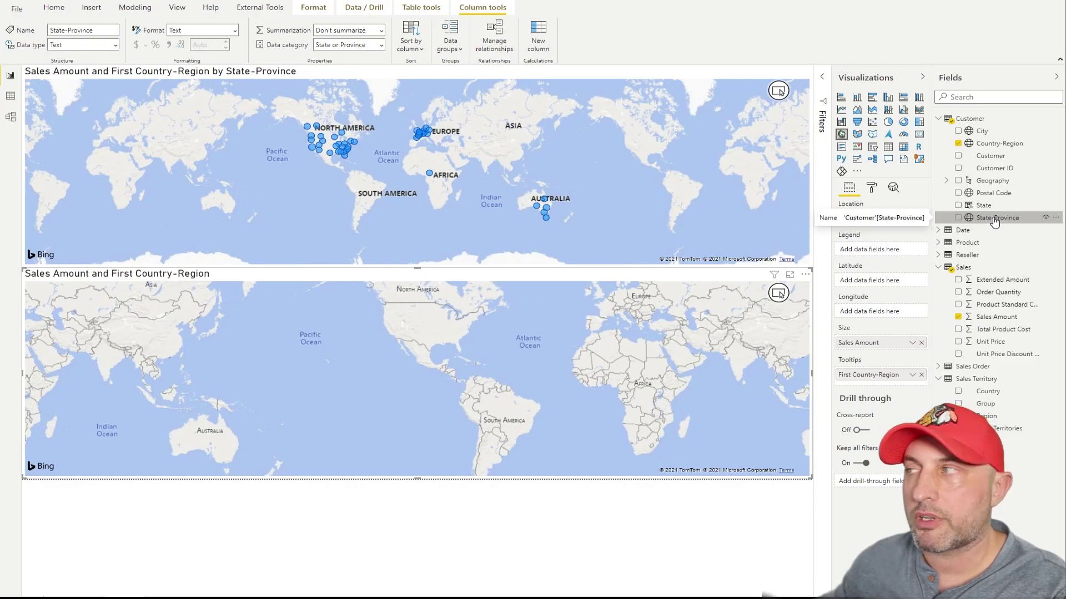
Use the State column as the lower map's location and check where Nord, France lands.
{"action": "left_click", "coordinate": [996, 210]}
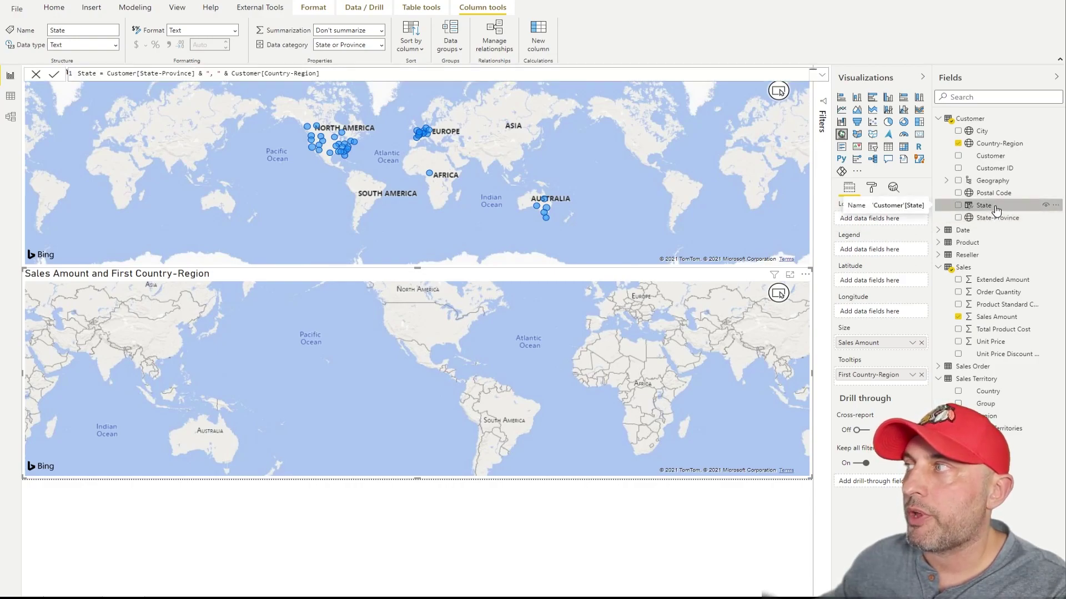
{"action": "left_click_drag", "start_coordinate": [995, 210], "coordinate": [880, 221]}
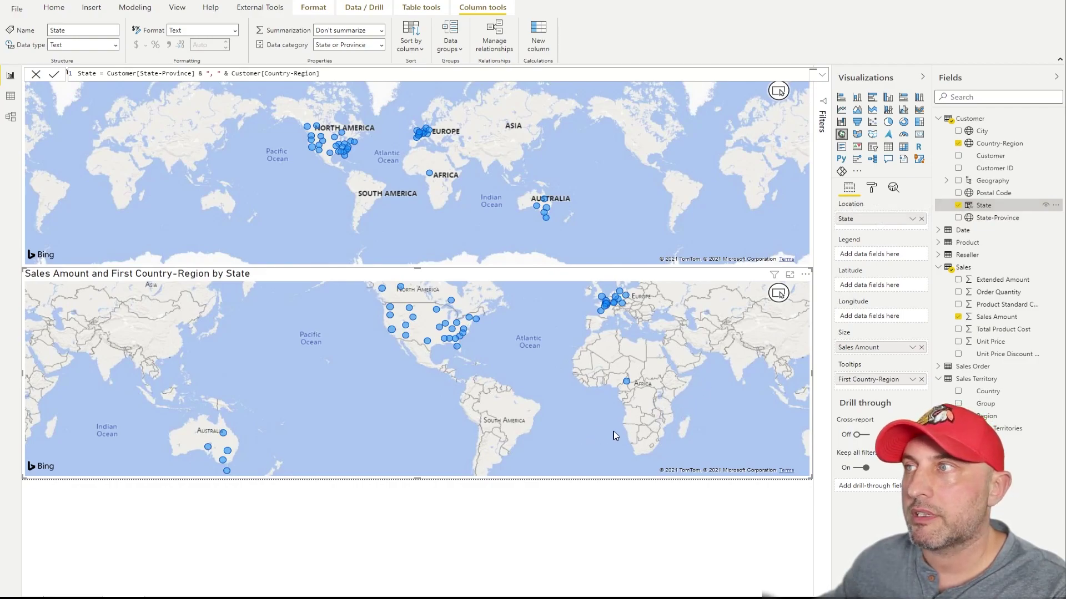
{"action": "mouse_move", "coordinate": [628, 384]}
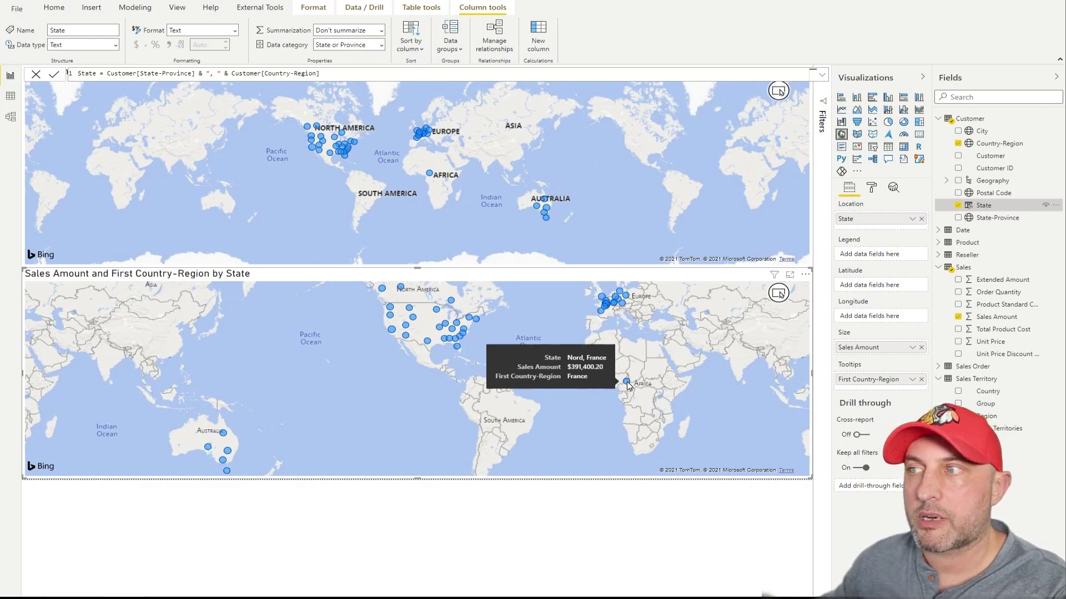
{"action": "mouse_move", "coordinate": [430, 176]}
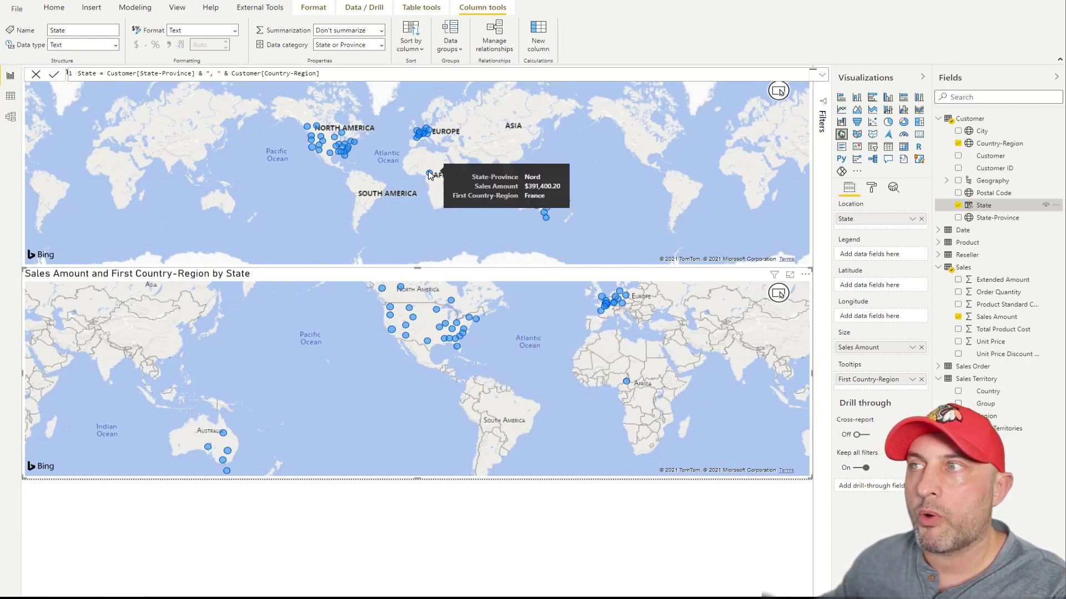
{"action": "left_click", "coordinate": [627, 385]}
{"action": "left_click_drag", "start_coordinate": [616, 398], "coordinate": [483, 387]}
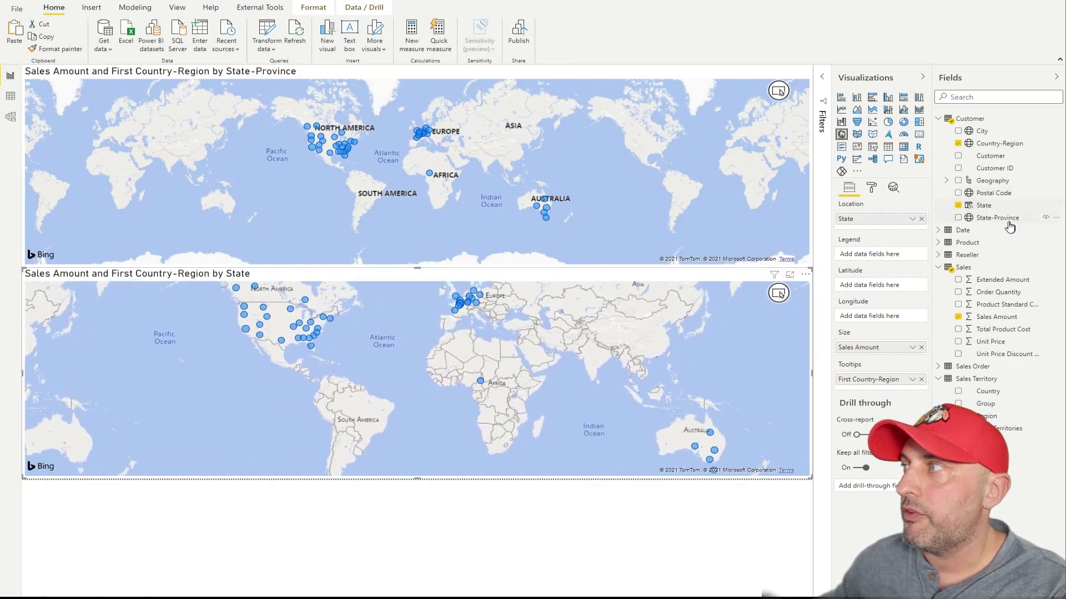
{"action": "left_click", "coordinate": [984, 206]}
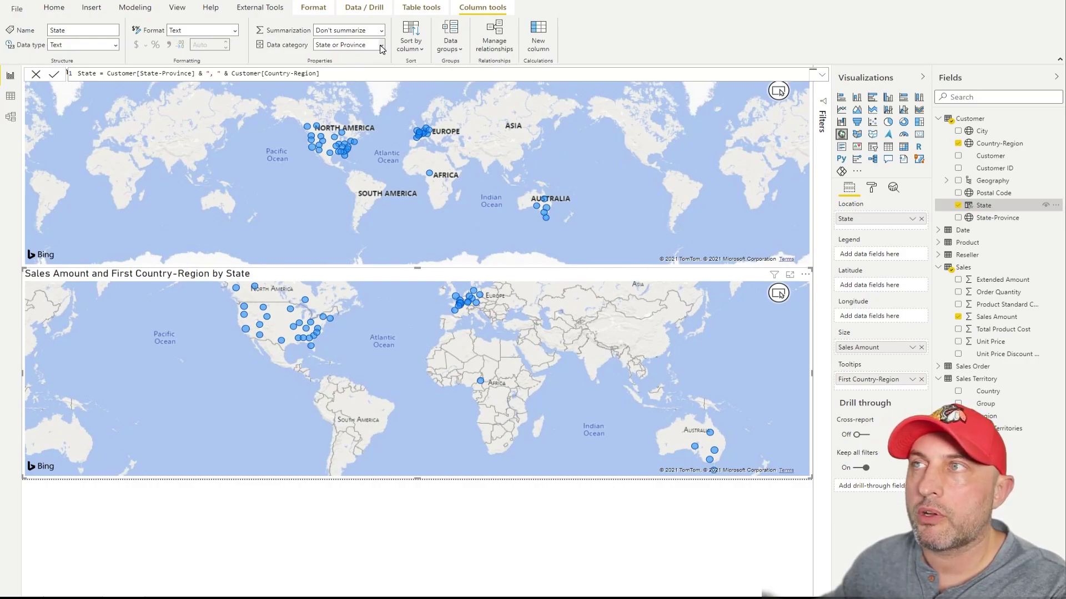
Change the State column's data category to Place.
{"action": "left_click", "coordinate": [380, 46]}
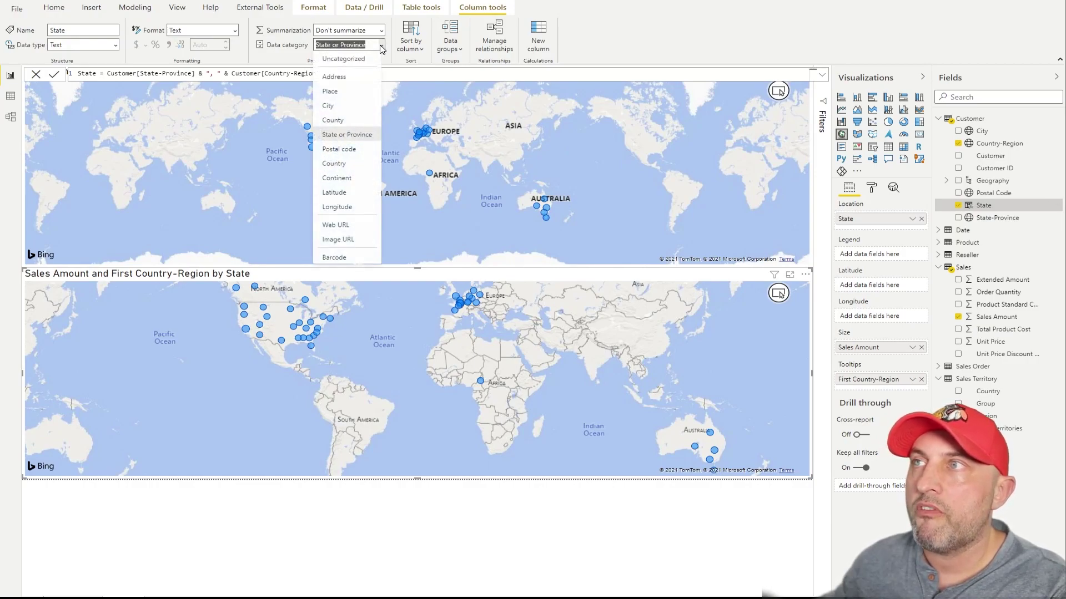
{"action": "left_click", "coordinate": [355, 92]}
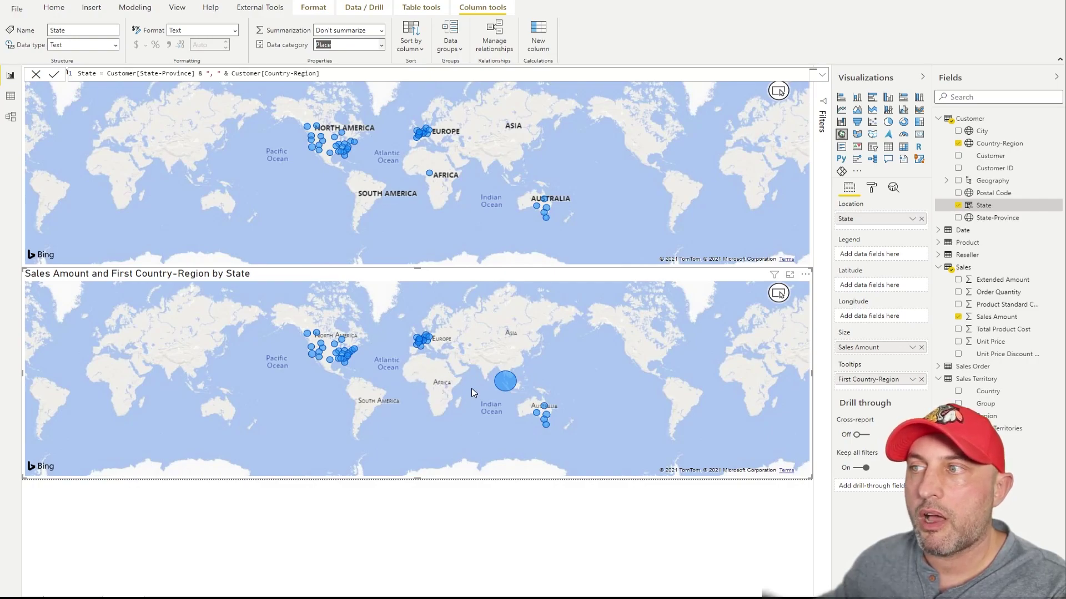
{"action": "mouse_move", "coordinate": [506, 388]}
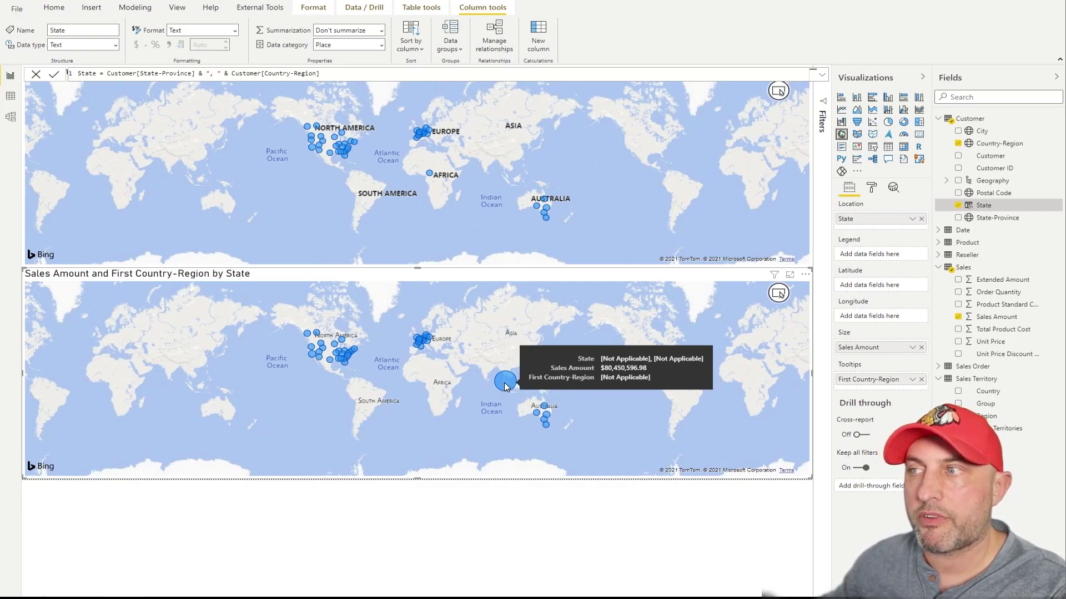
Exclude the large [Not Applicable] bubble in the Indian Ocean from the lower map.
{"action": "right_click", "coordinate": [505, 388]}
{"action": "left_click", "coordinate": [549, 438]}
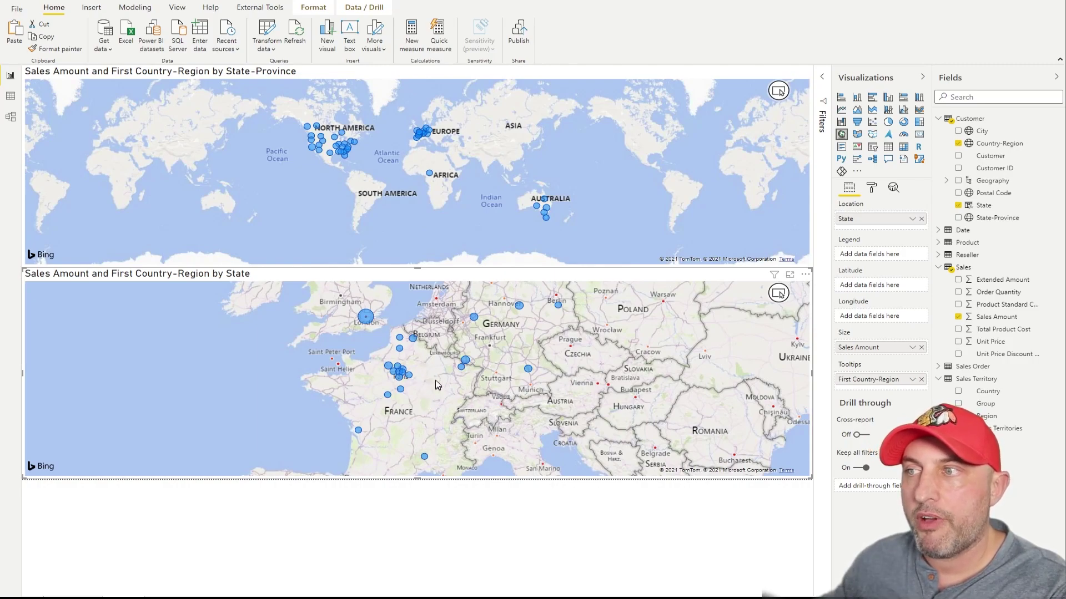
{"action": "mouse_move", "coordinate": [418, 343]}
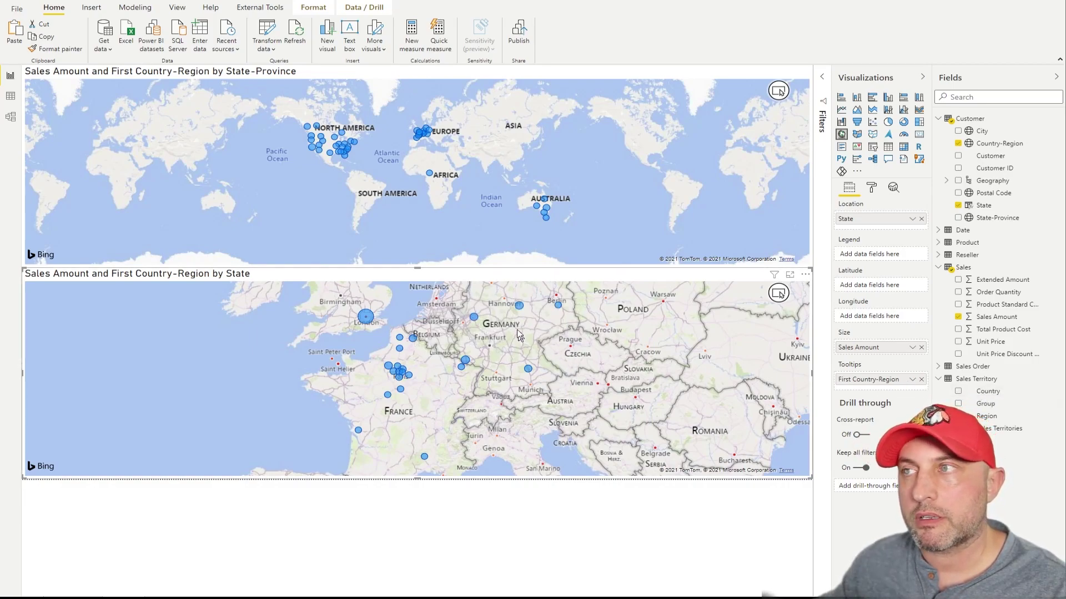
Put Country-Region above State-Province in the upper map's Location and expand all down one level.
{"action": "left_click_drag", "start_coordinate": [488, 216], "coordinate": [518, 221]}
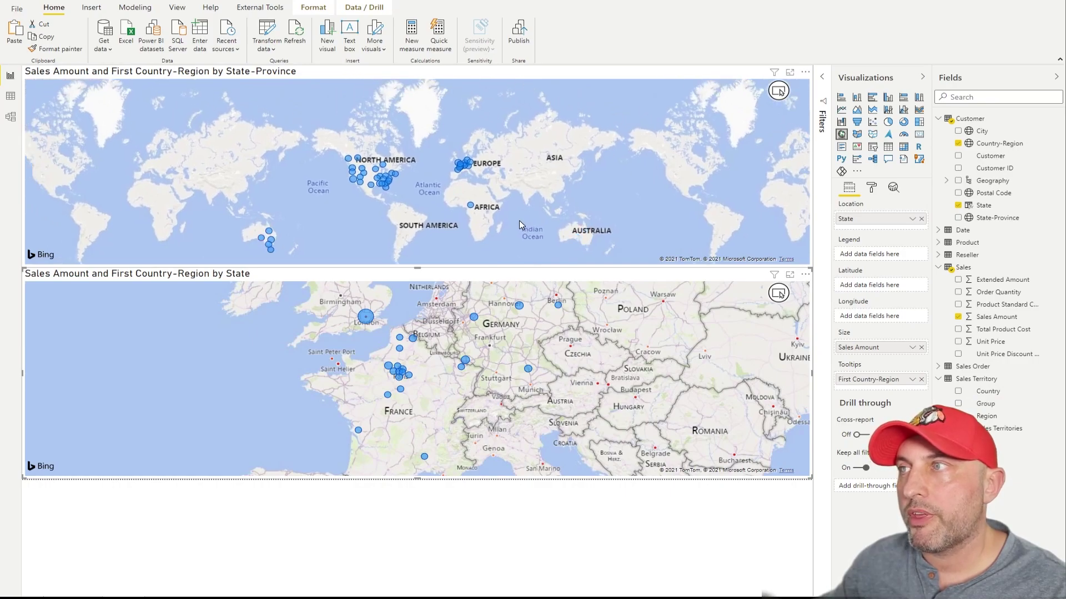
{"action": "left_click", "coordinate": [519, 221]}
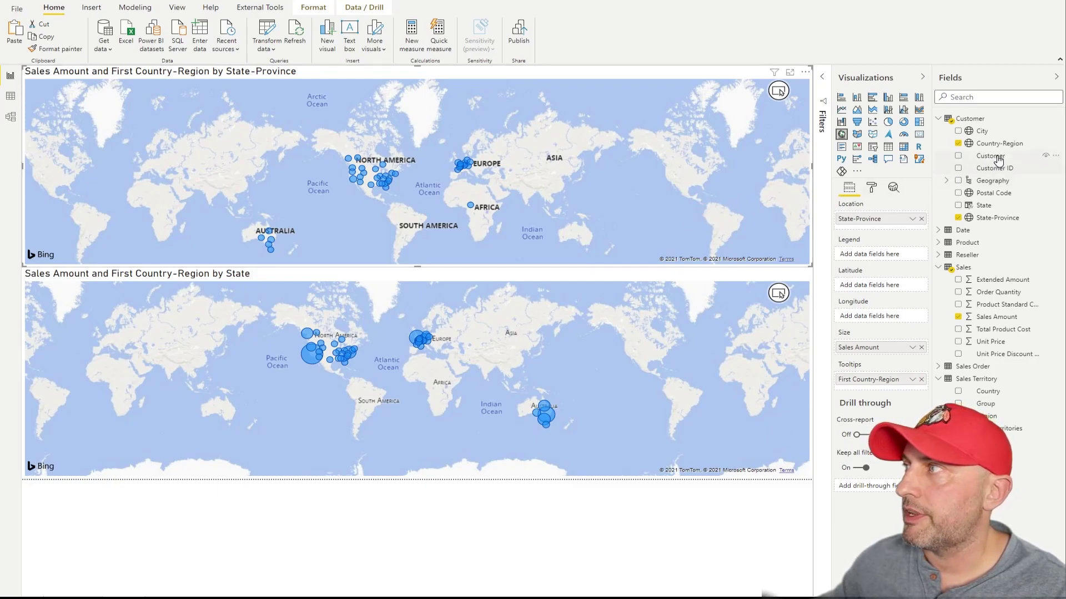
{"action": "left_click_drag", "start_coordinate": [1003, 150], "coordinate": [903, 205]}
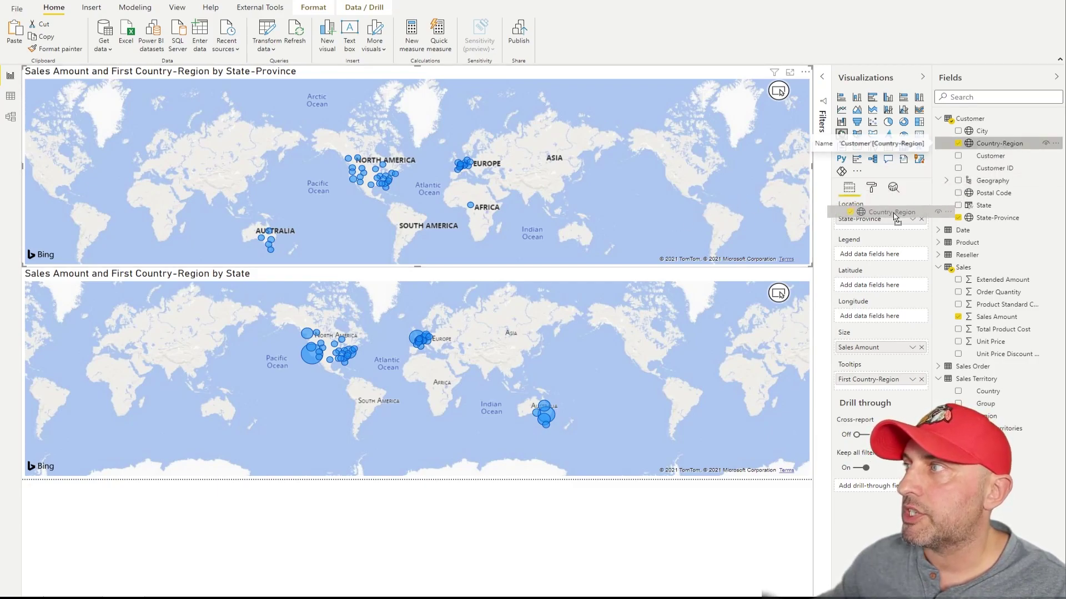
{"action": "left_click_drag", "start_coordinate": [897, 217], "coordinate": [888, 222]}
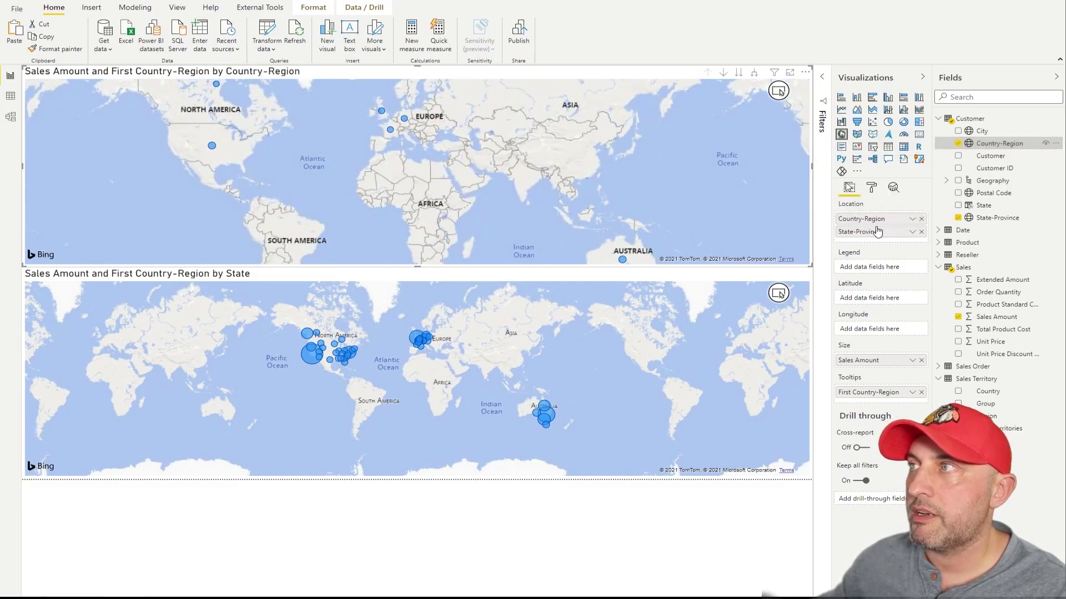
{"action": "left_click", "coordinate": [754, 73]}
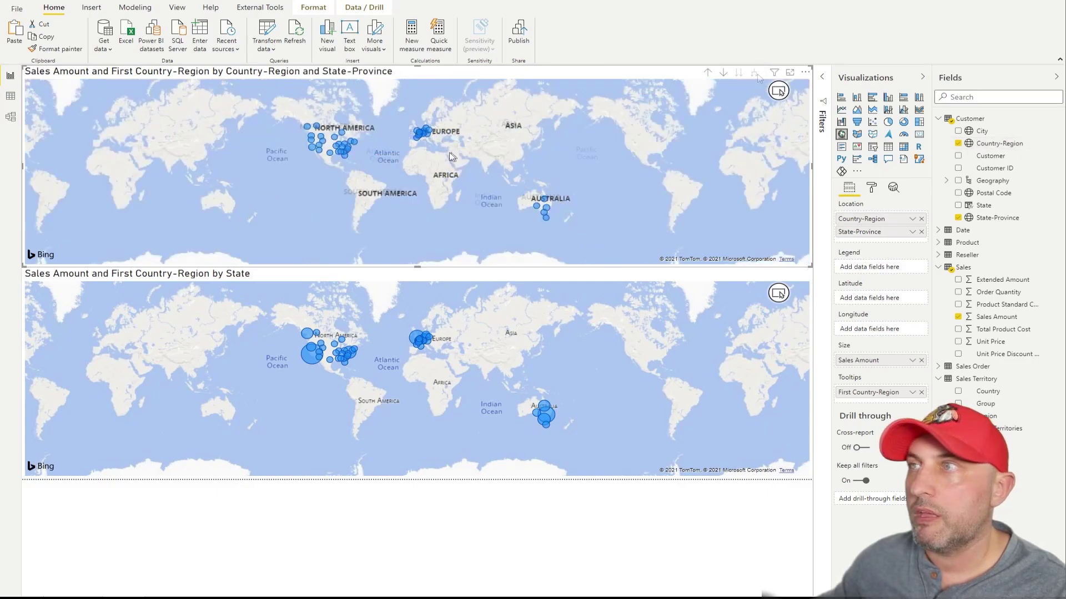
Zoom the upper map into France to confirm Nord sits near Lille.
{"action": "scroll", "coordinate": [449, 152], "scroll_direction": "up", "scroll_amount": 5}
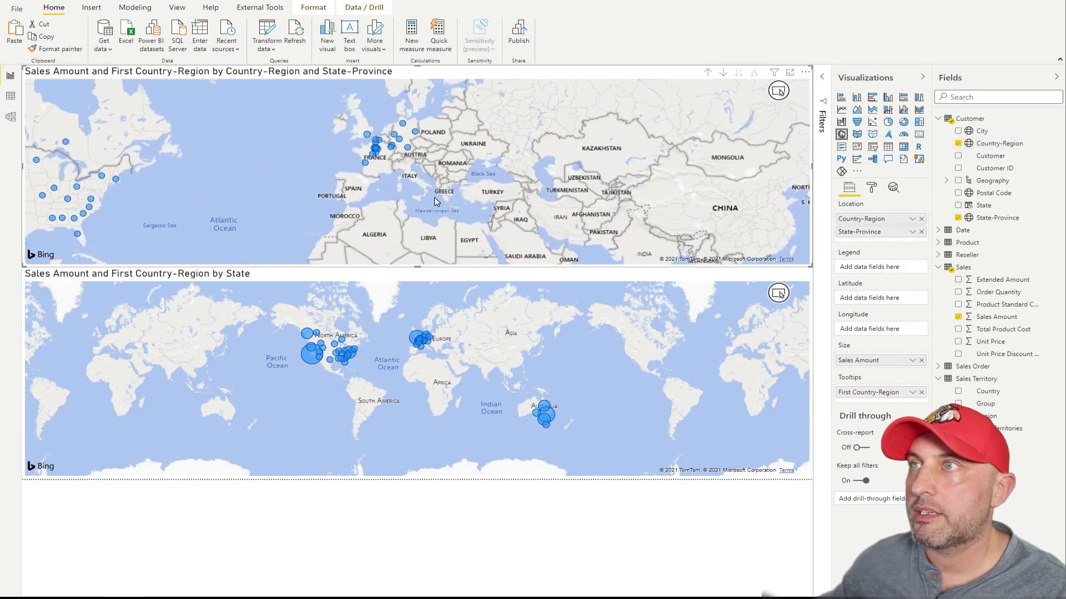
{"action": "scroll", "coordinate": [434, 197], "scroll_direction": "down", "scroll_amount": 5}
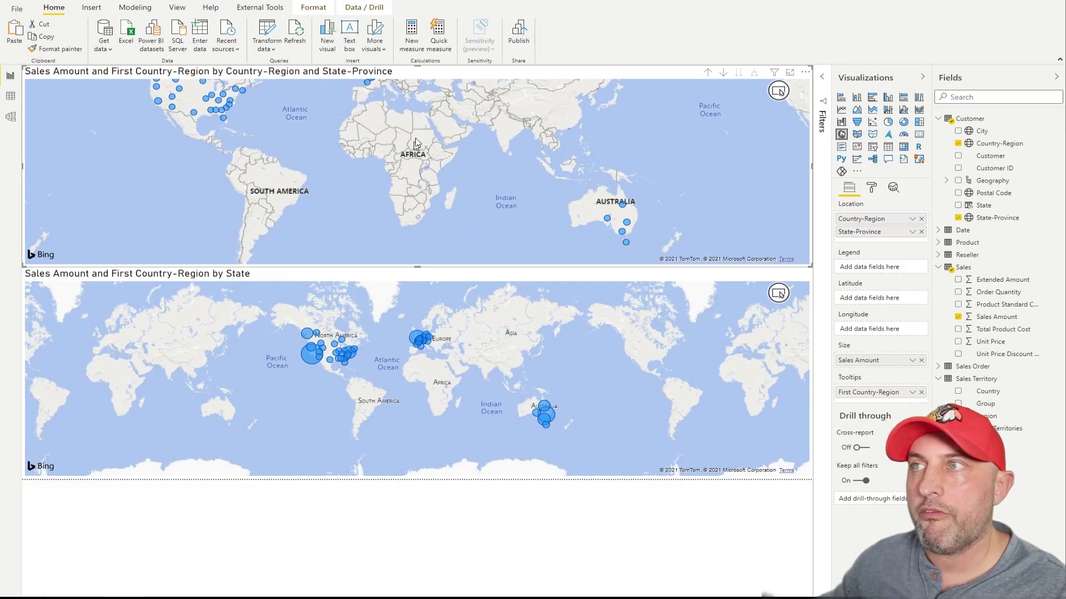
{"action": "scroll", "coordinate": [387, 178], "scroll_direction": "up", "scroll_amount": 4}
{"action": "left_click_drag", "start_coordinate": [379, 139], "coordinate": [396, 197]}
{"action": "scroll", "coordinate": [396, 197], "scroll_direction": "up", "scroll_amount": 3}
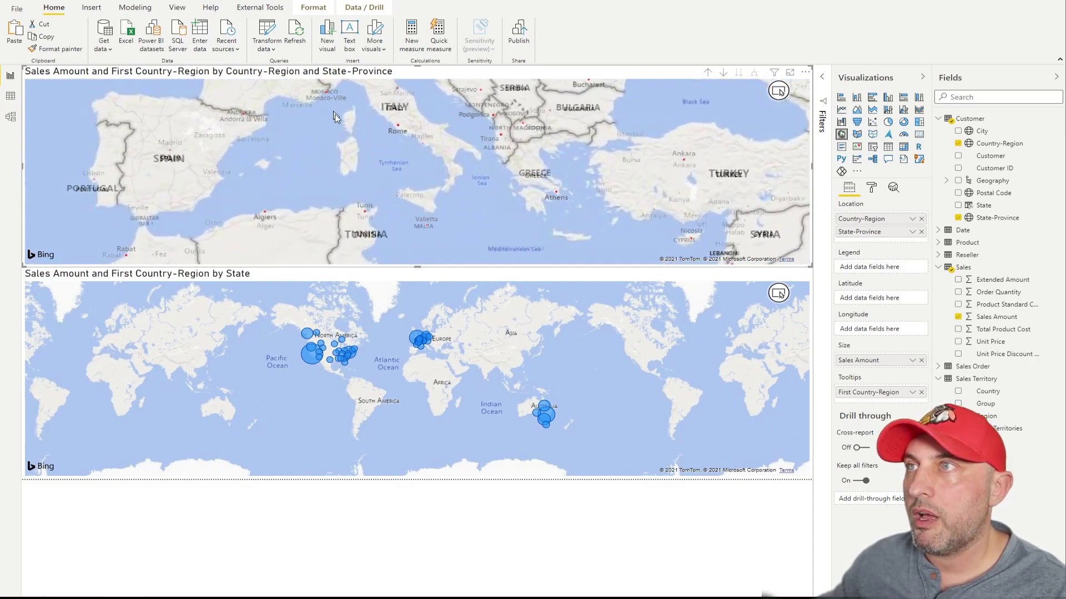
{"action": "scroll", "coordinate": [395, 197], "scroll_direction": "up", "scroll_amount": 3}
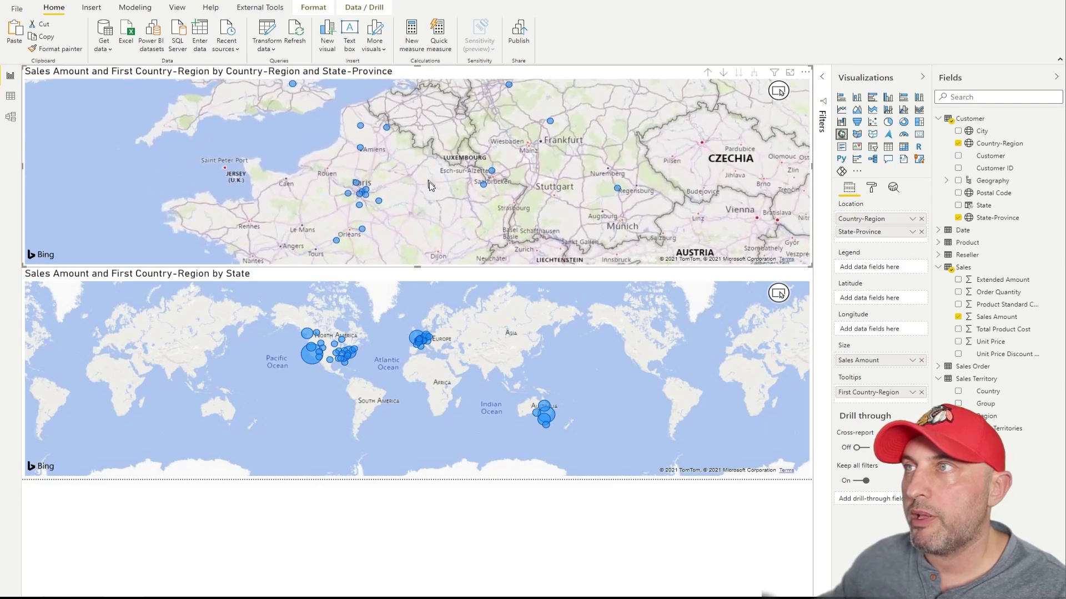
{"action": "mouse_move", "coordinate": [391, 141]}
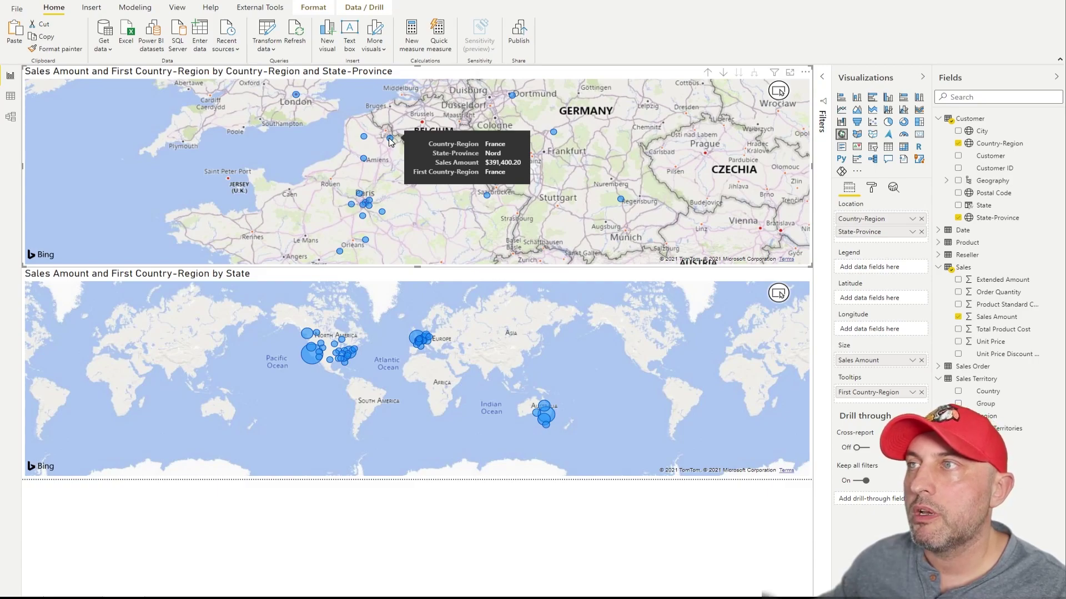
Zoom the lower State map into England, France and Benelux to inspect the Nord bubble.
{"action": "left_click", "coordinate": [487, 368]}
{"action": "scroll", "coordinate": [477, 374], "scroll_direction": "up", "scroll_amount": 4}
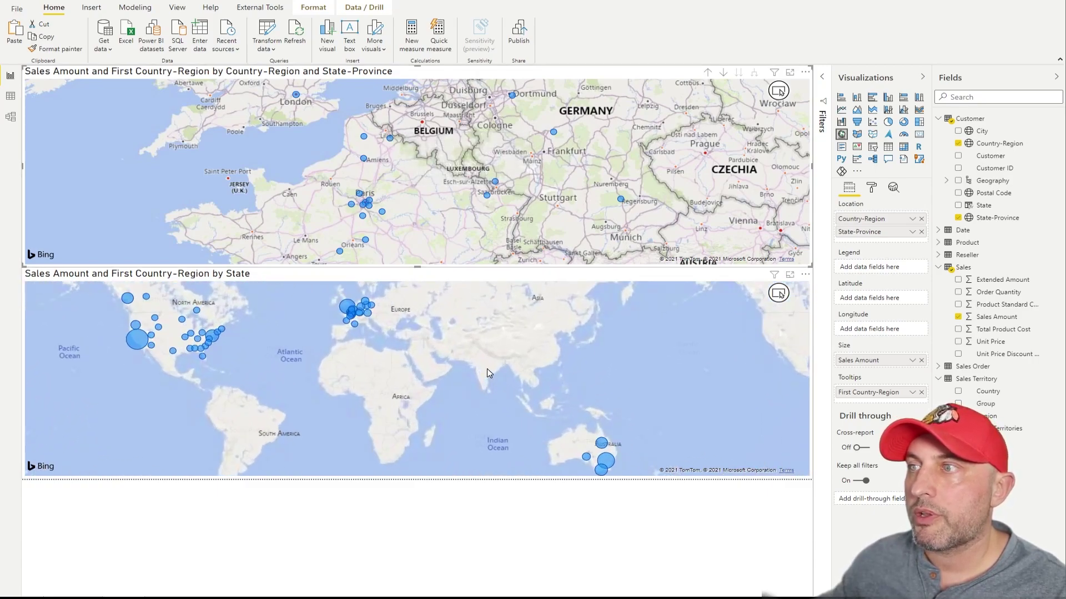
{"action": "scroll", "coordinate": [459, 385], "scroll_direction": "up", "scroll_amount": 3}
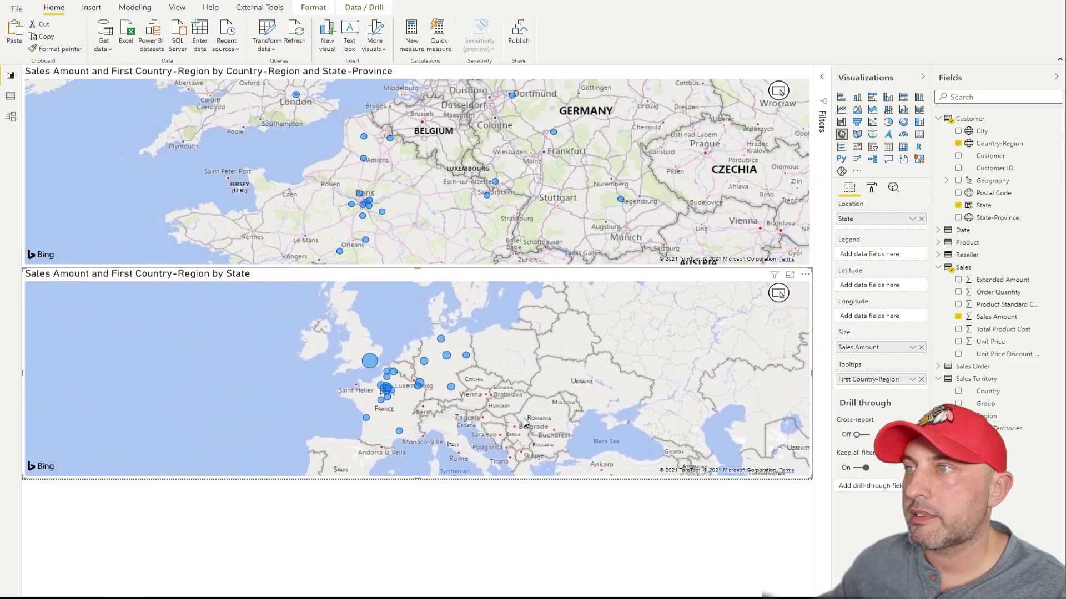
{"action": "scroll", "coordinate": [483, 398], "scroll_direction": "up", "scroll_amount": 5}
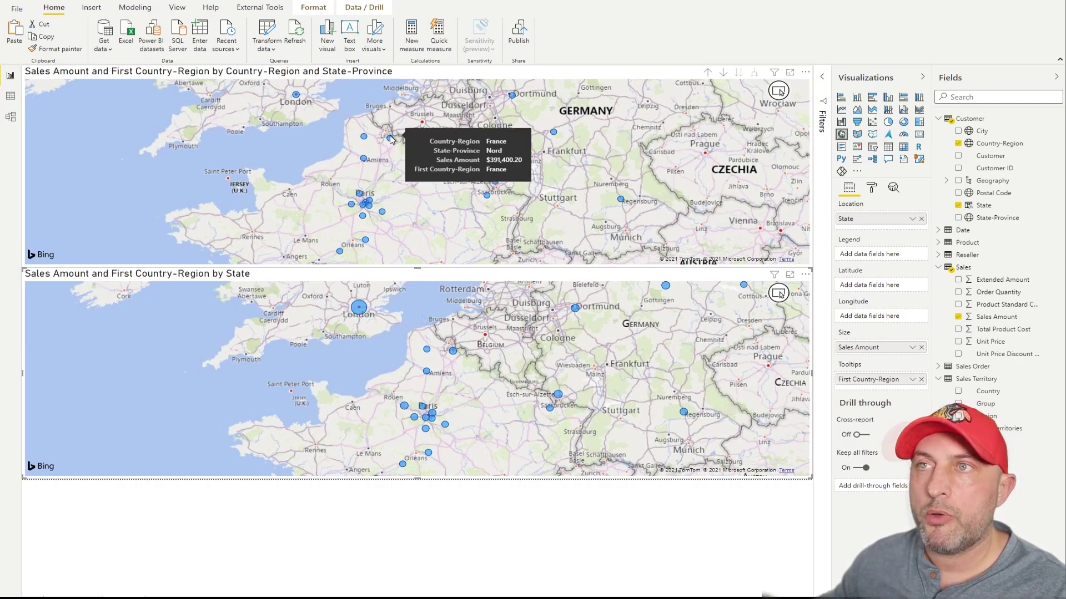
{"action": "mouse_move", "coordinate": [454, 356]}
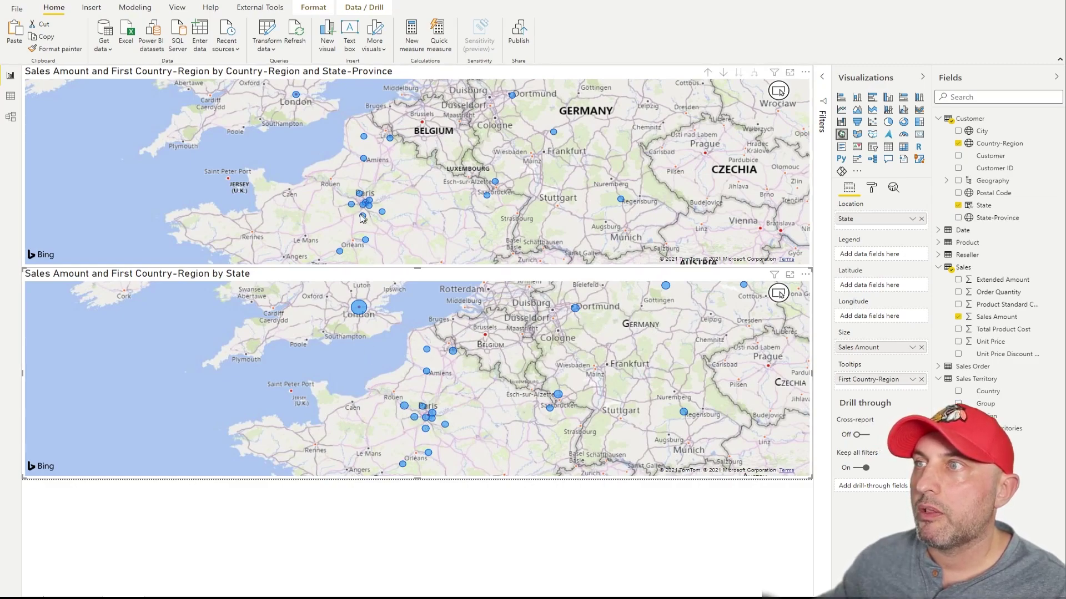
{"action": "key", "text": "ctrl+z"}
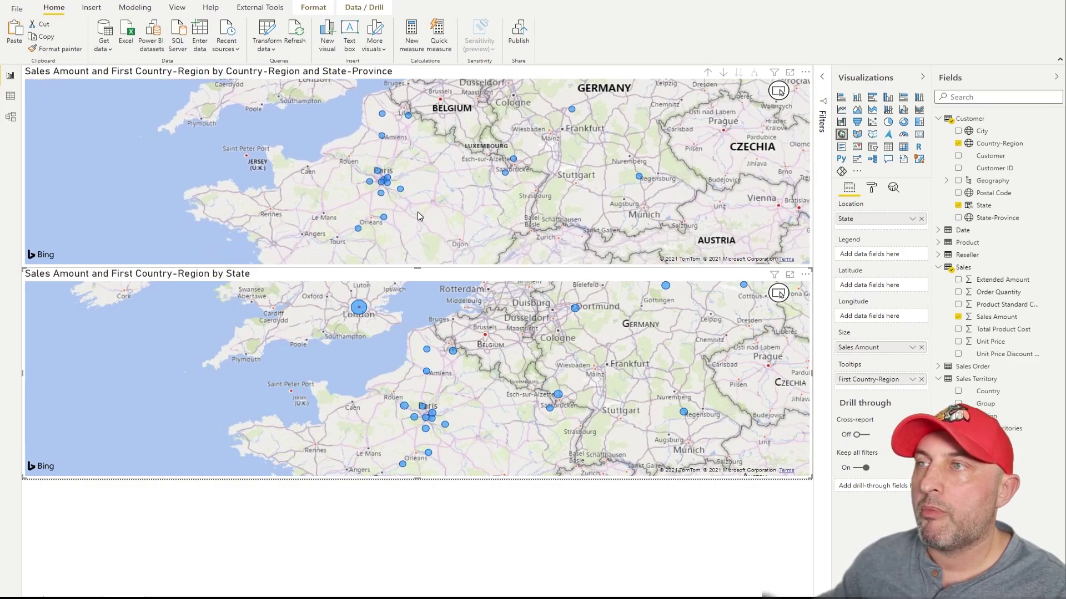